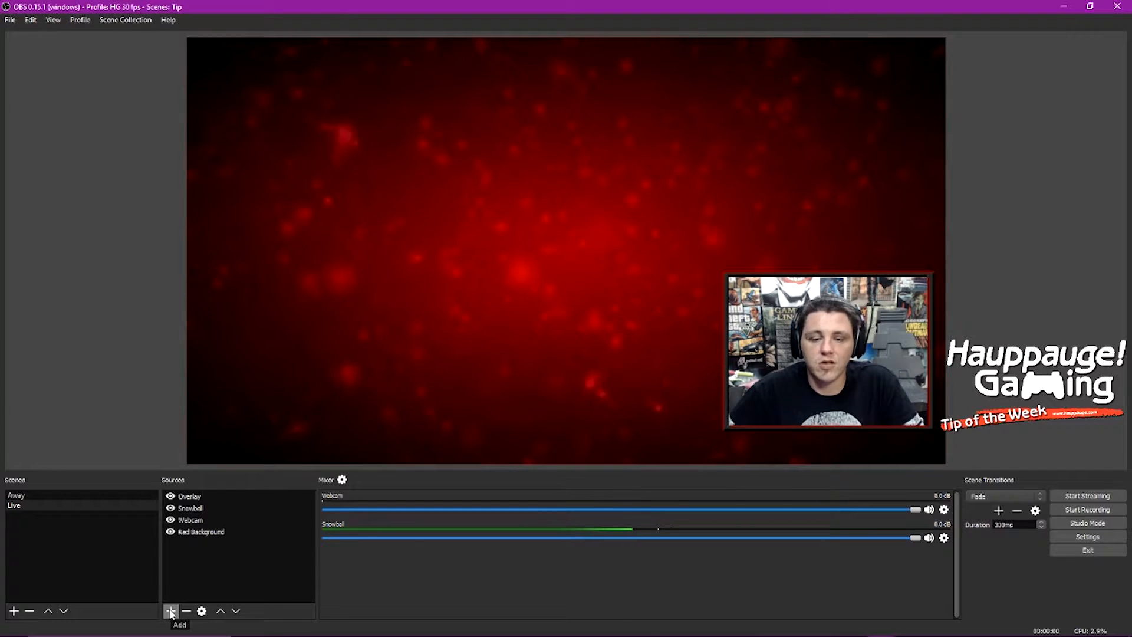
Step: Add a new Text (FreeType 2) source to the current scene
click(171, 611)
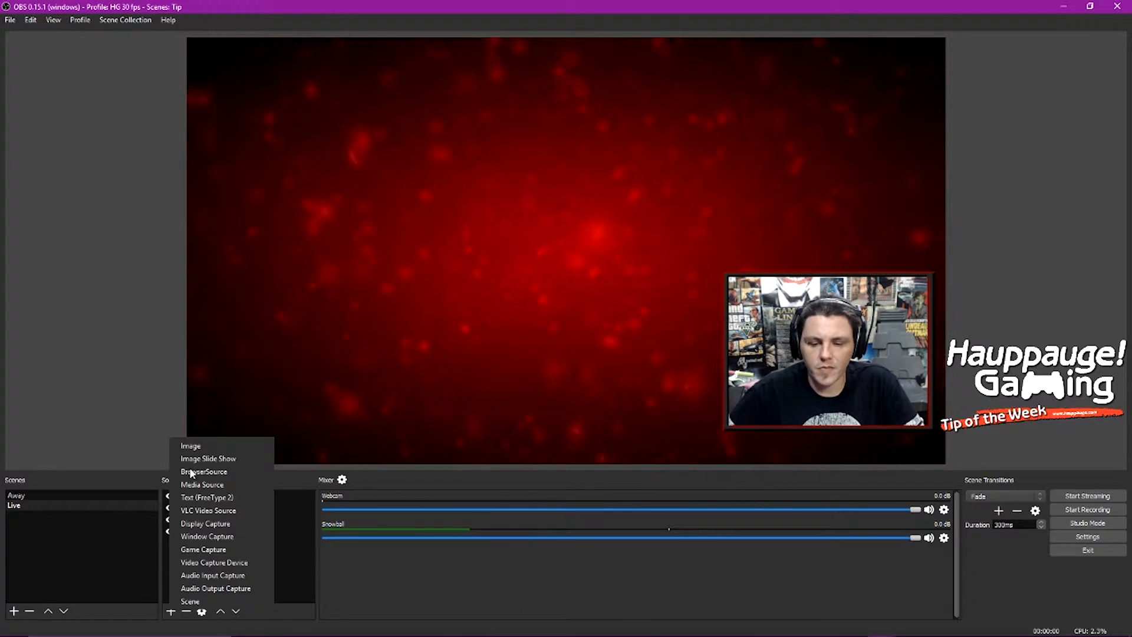
click(215, 499)
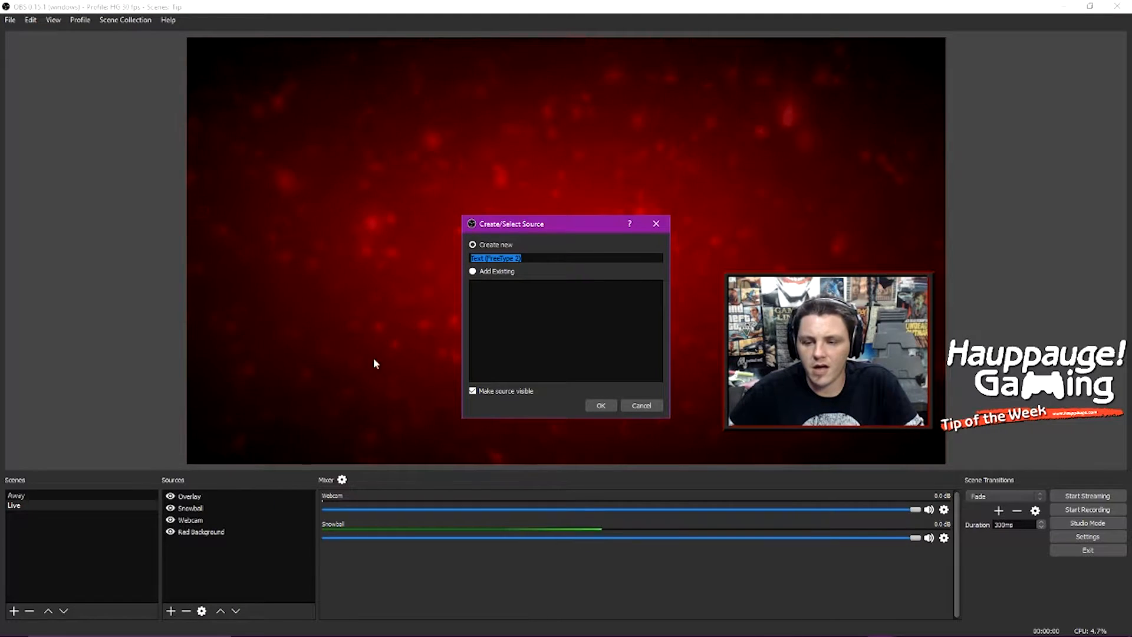
click(601, 406)
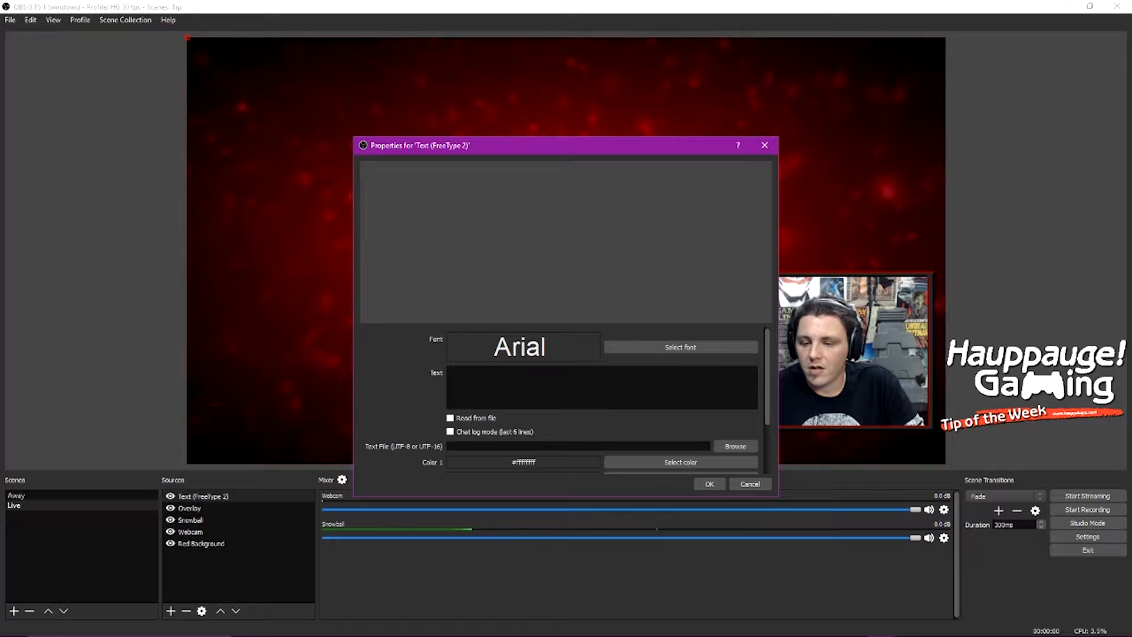
Step: Enter Hello World! as the text of the new source
drag(485, 145, 388, 99)
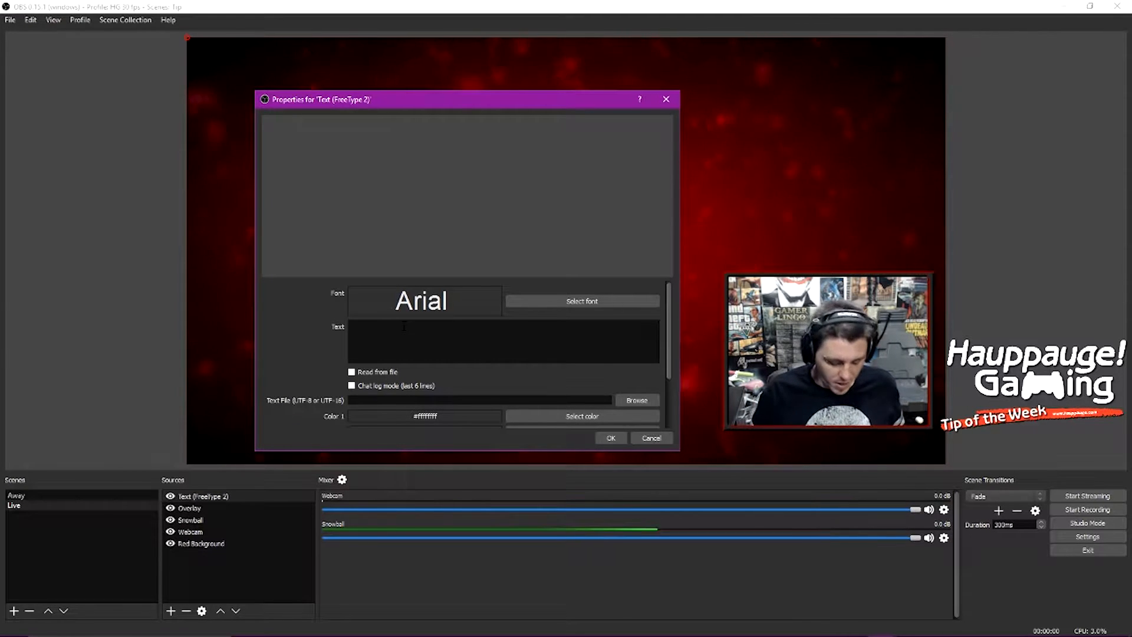
text(Hello World!)
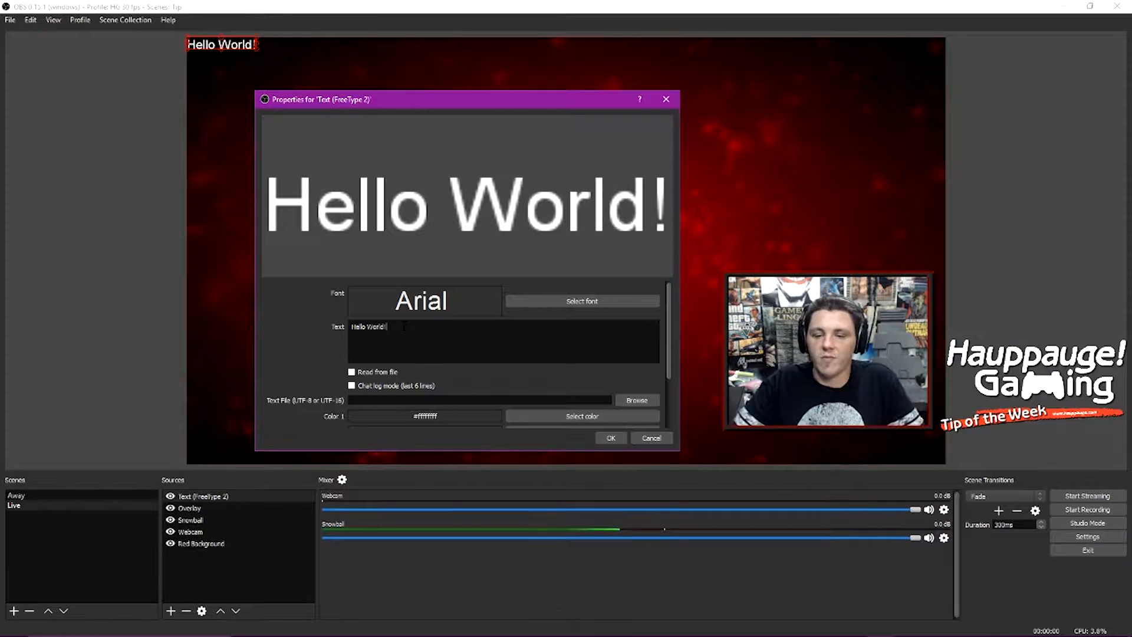
Step: Change the text's font to Benguiat Gothic
click(513, 301)
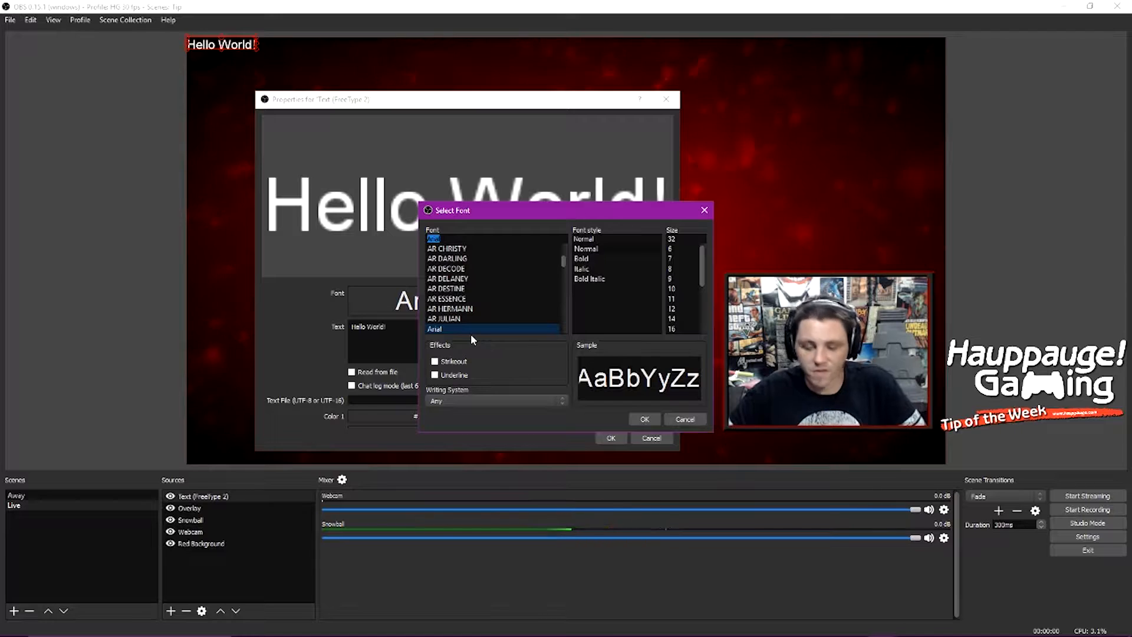
key(Down)
key(Down)
key(Down)
key(Down)
key(Down)
key(Down)
key(Down)
key(Down)
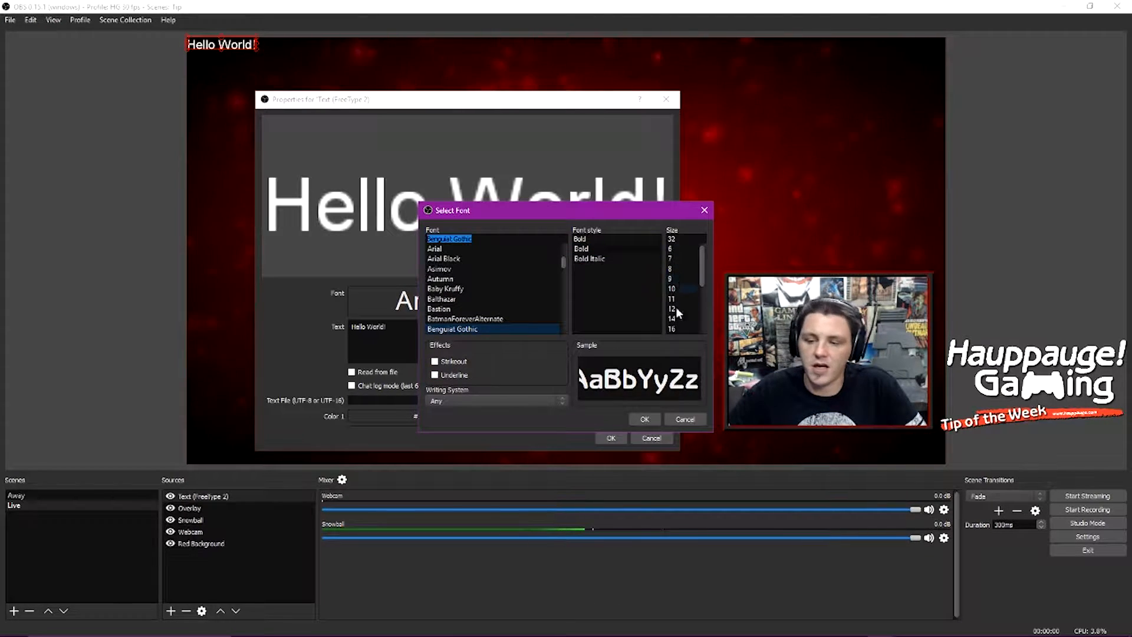
click(645, 419)
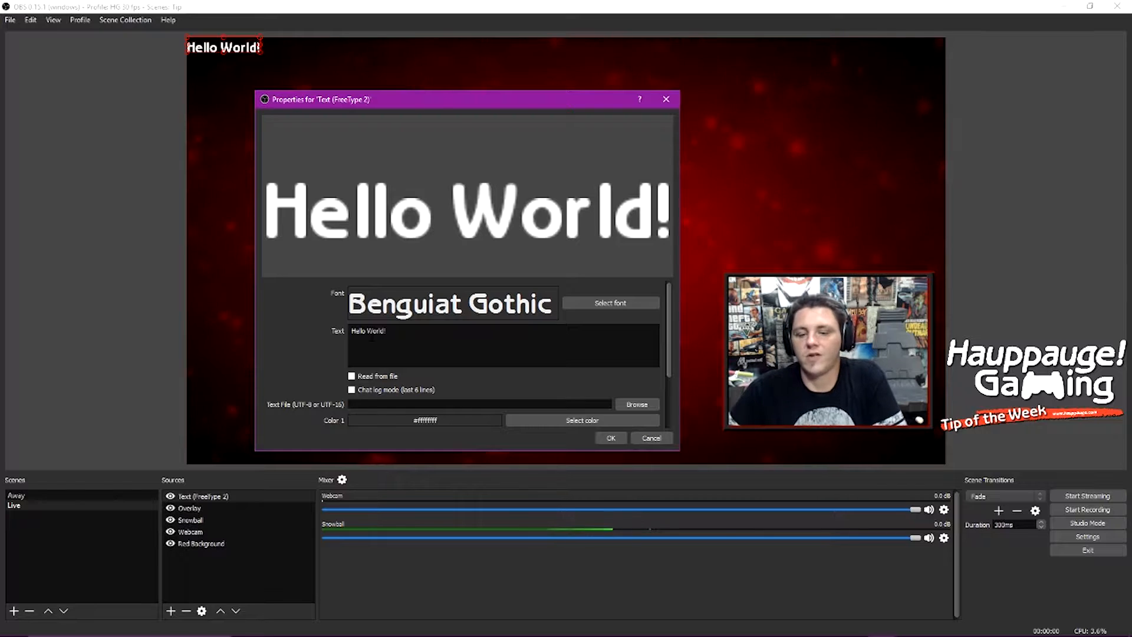
Step: Open the Color 1 picker and confirm it as it is
scroll(320, 370, down, 3)
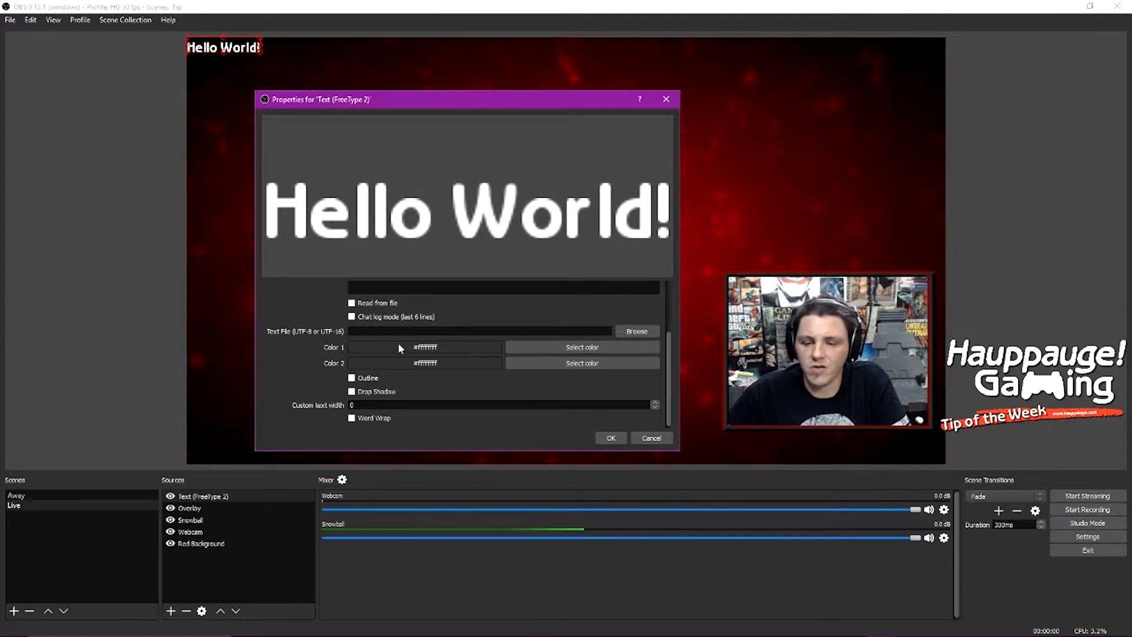
click(554, 347)
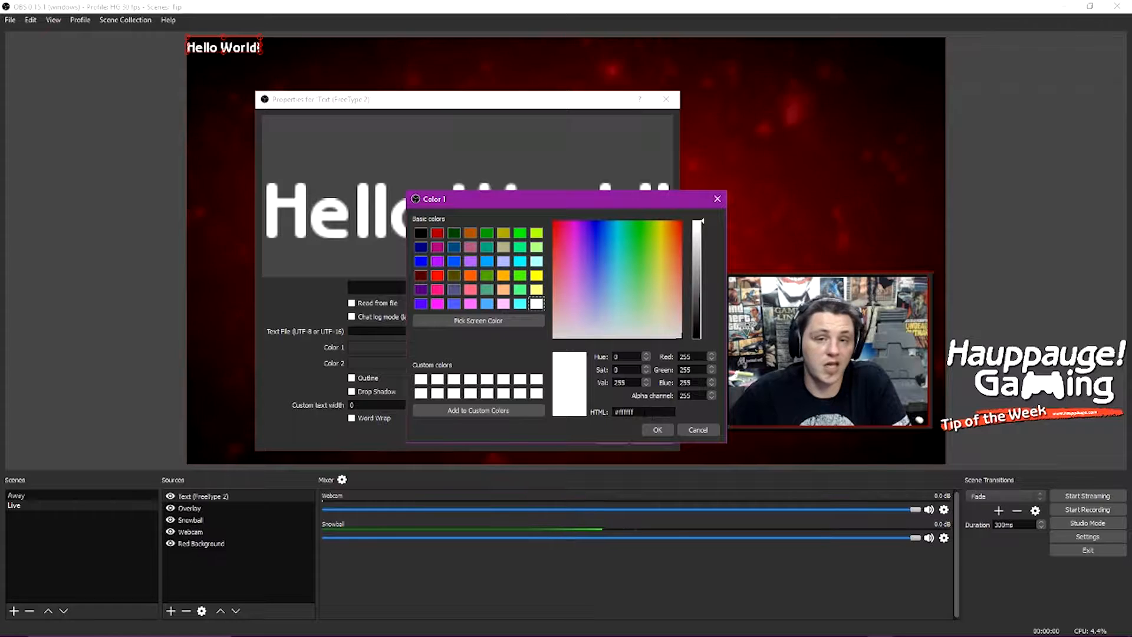
click(658, 429)
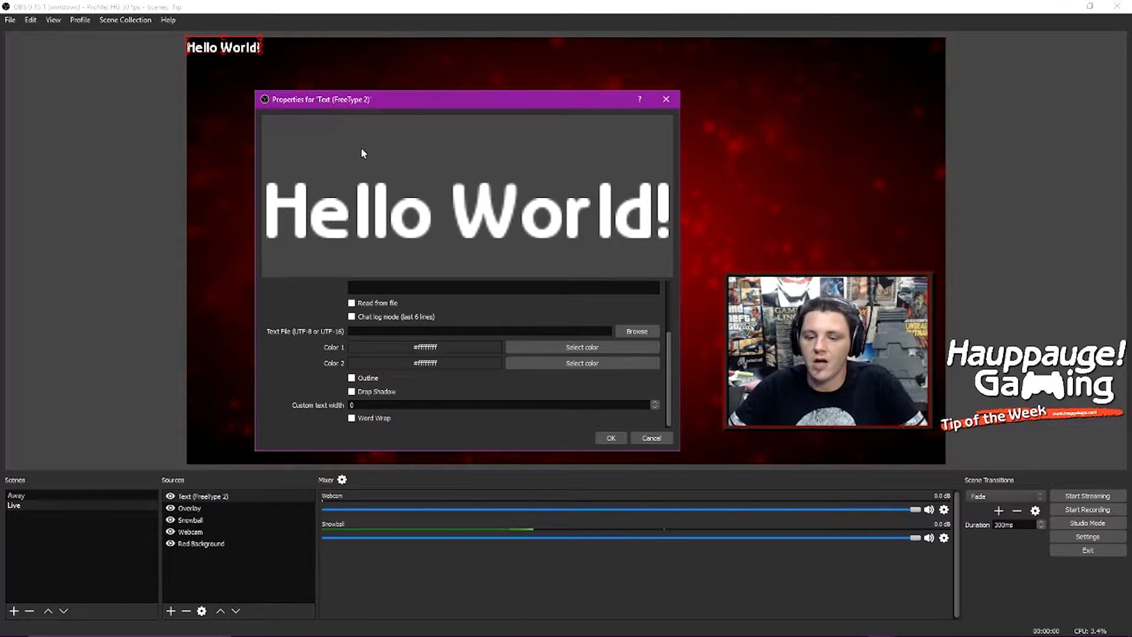
Step: Set Color 2 to a green basic colour to give the text a gradient
click(599, 367)
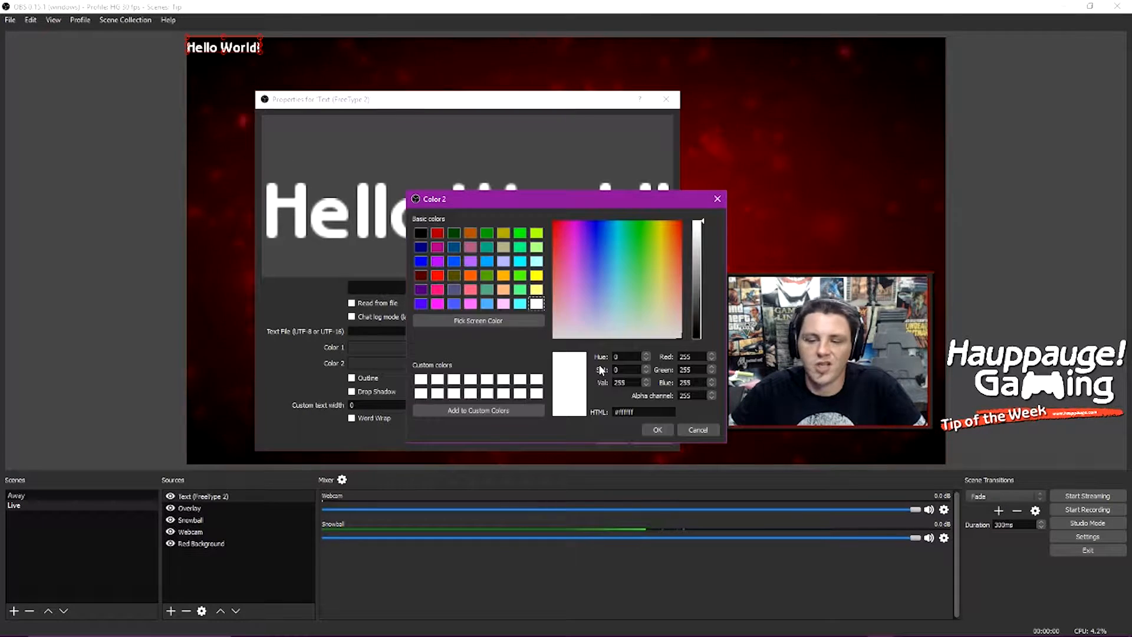
click(485, 288)
click(658, 430)
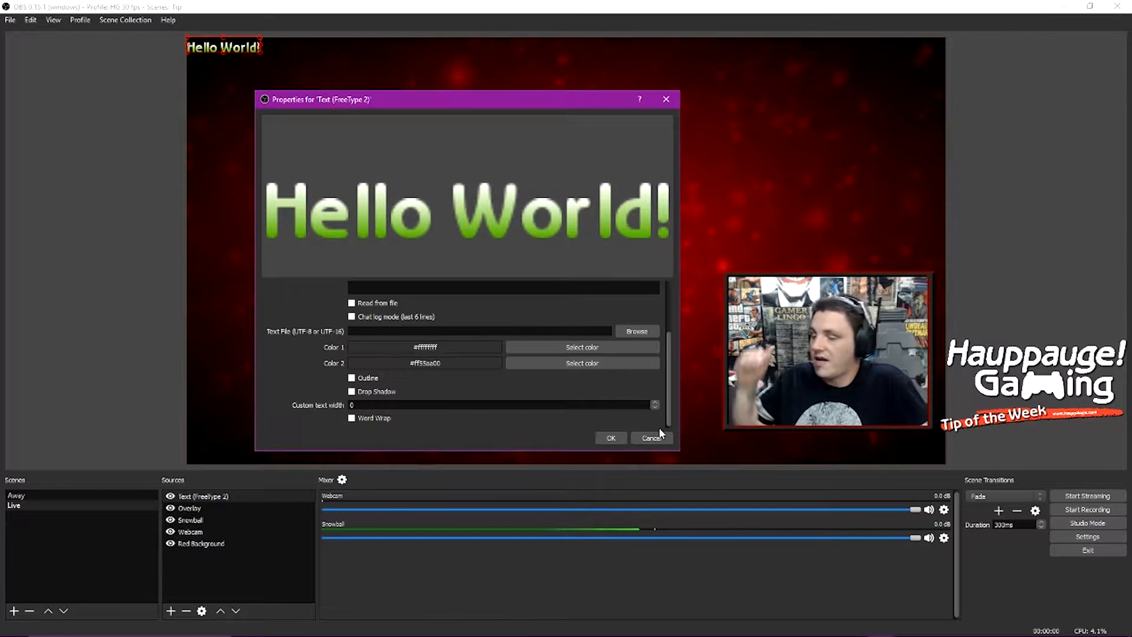
Step: Set Color 2 back to white
click(603, 365)
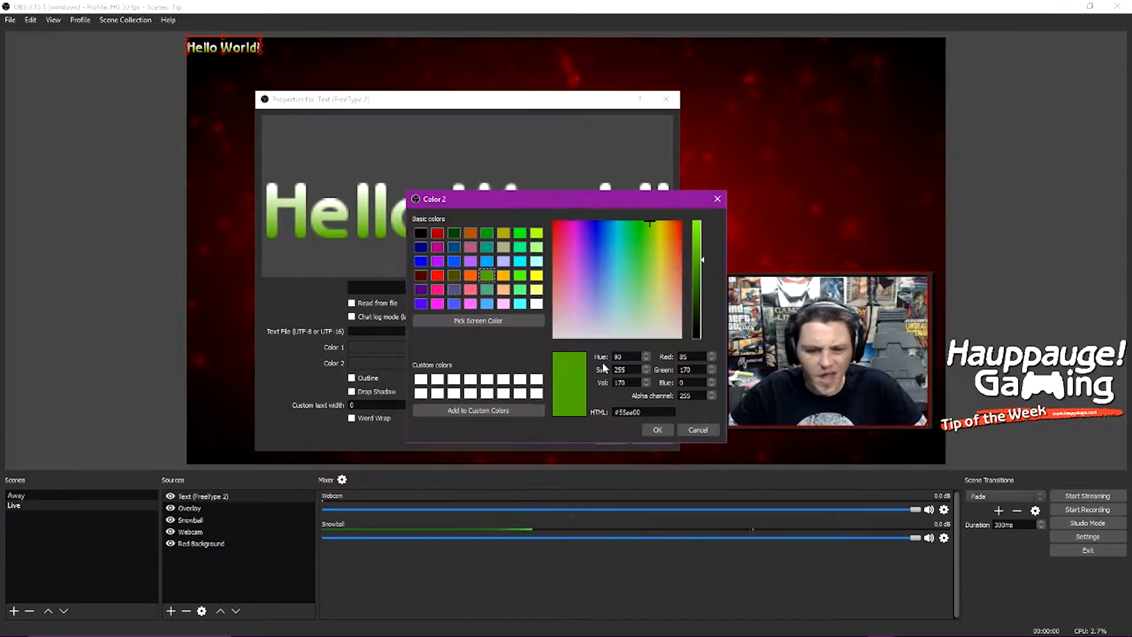
click(536, 303)
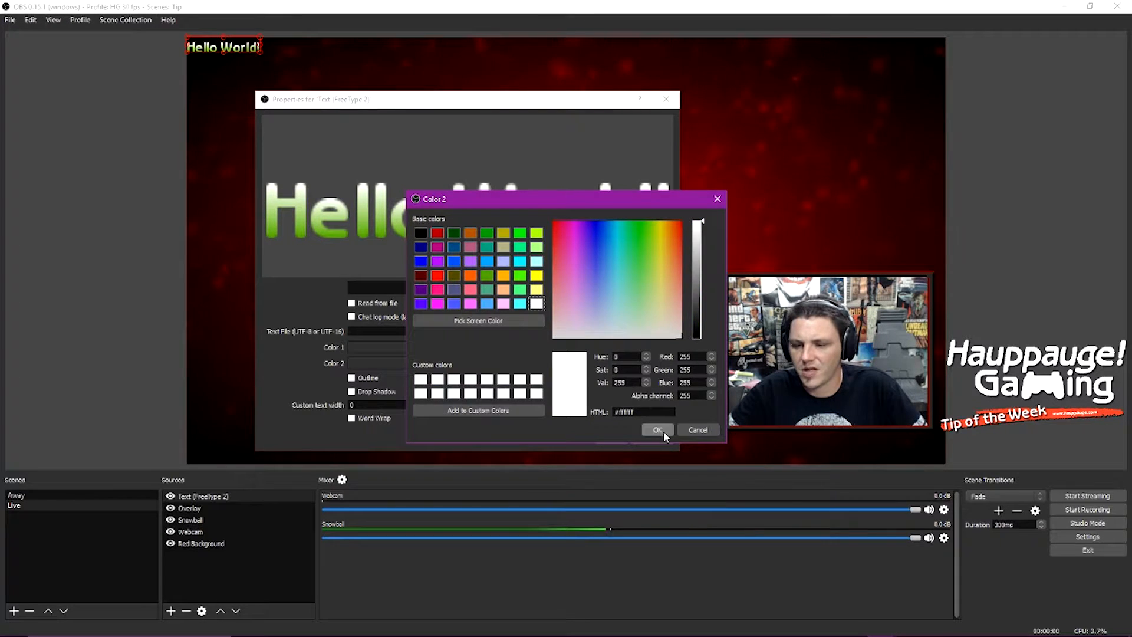
click(663, 431)
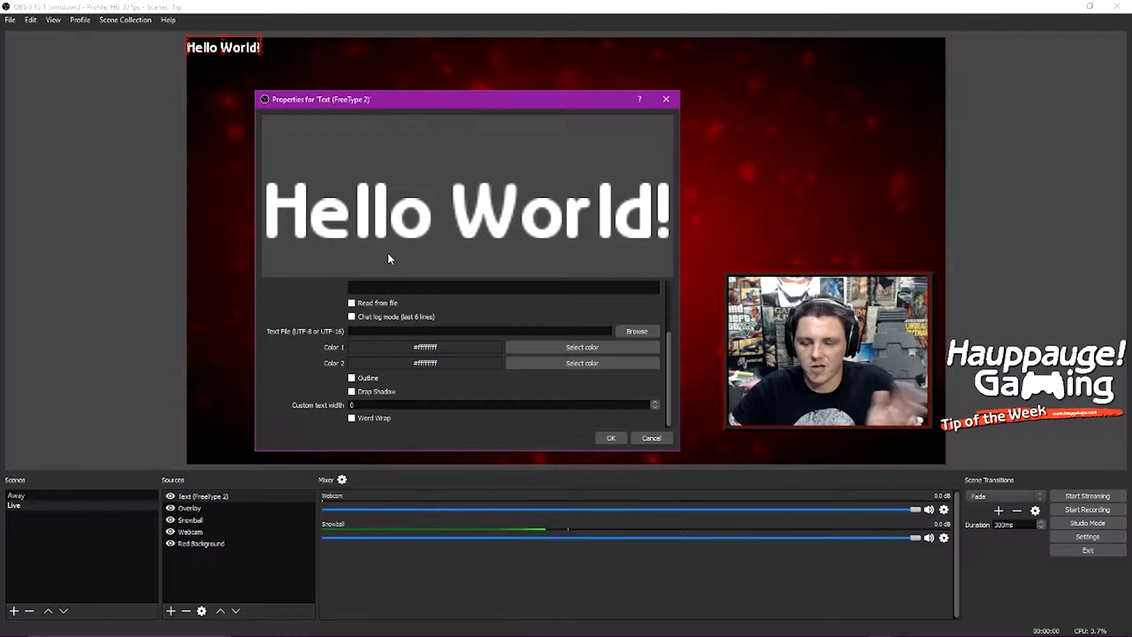
Step: Enable Outline and Drop Shadow for the text and apply the properties
click(352, 378)
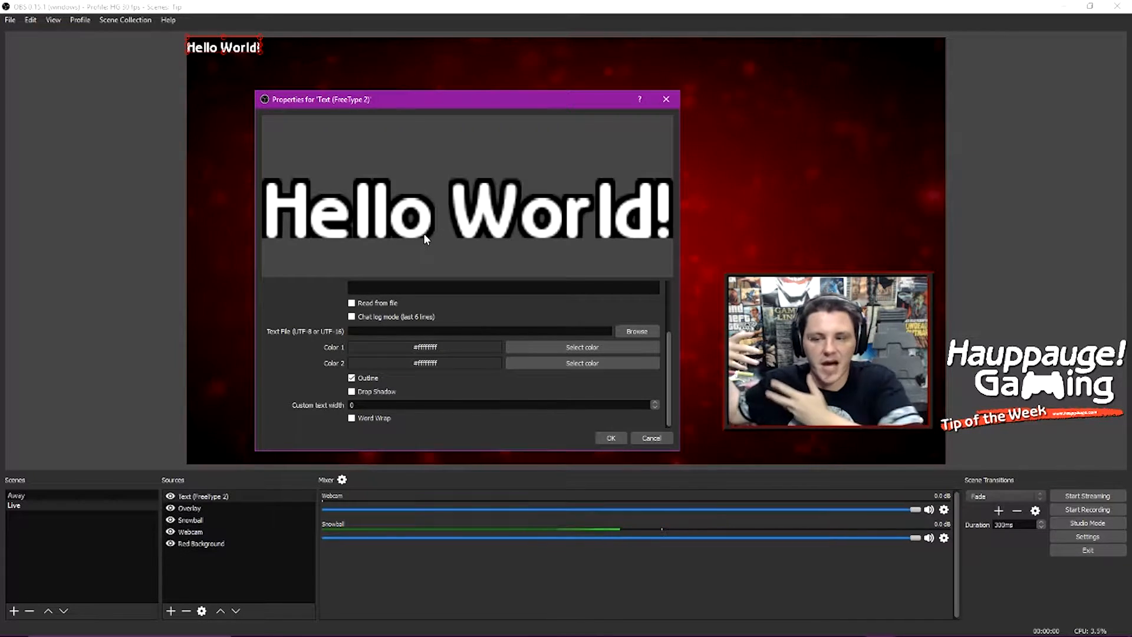
click(356, 392)
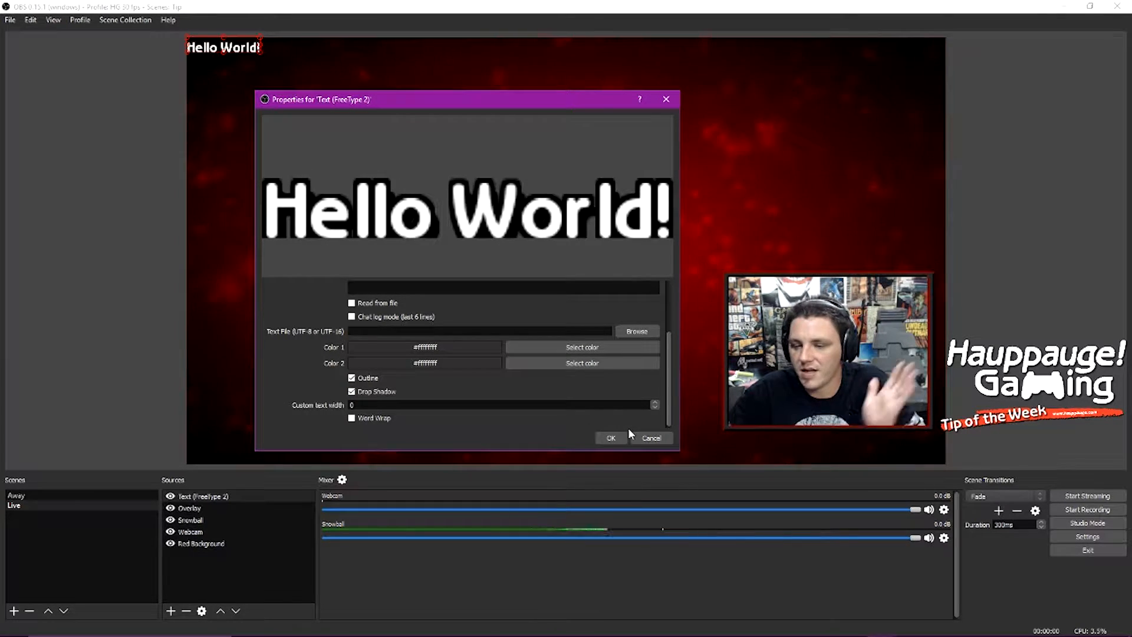
click(612, 438)
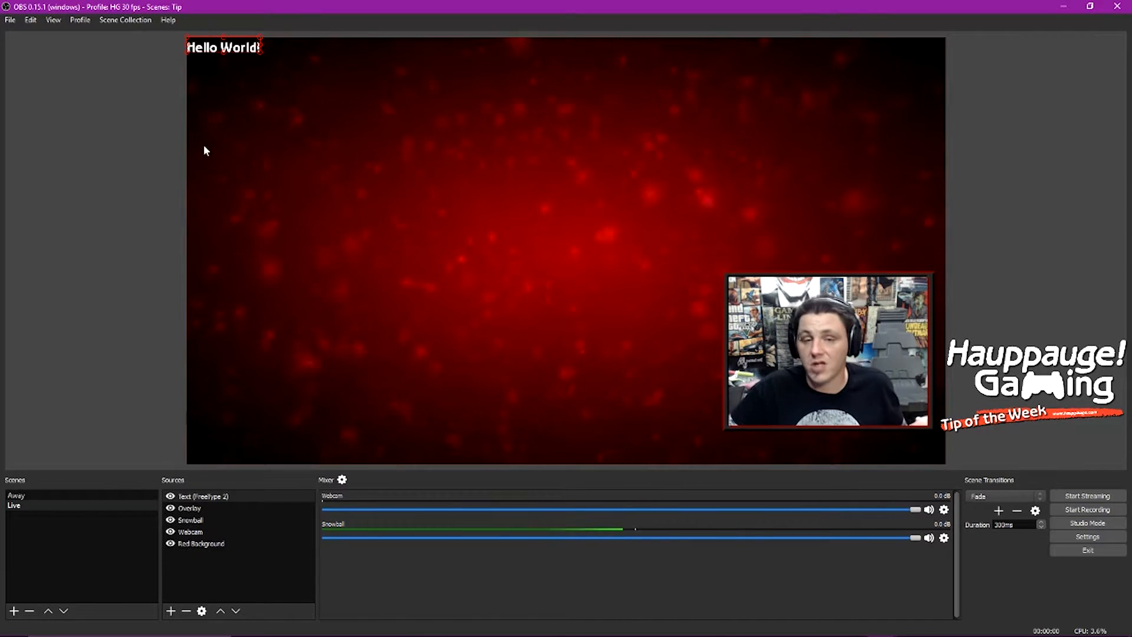
Step: Move the Hello World! text to just below the webcam frame
drag(222, 51, 832, 457)
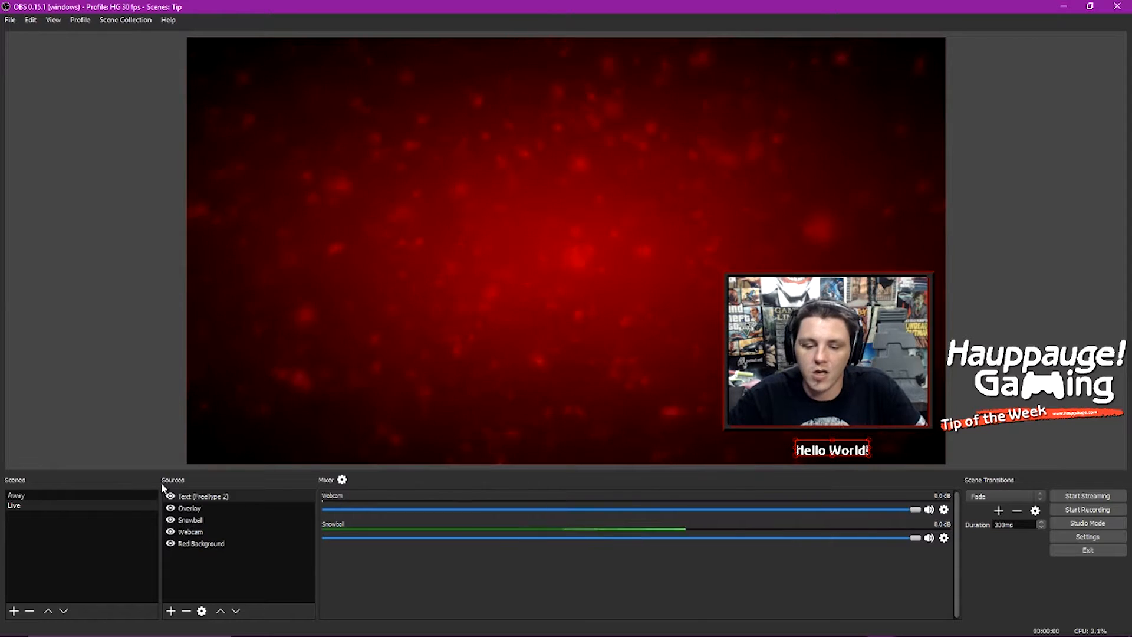
Step: Add a Scroll filter to the text source with its default name
right_click(196, 498)
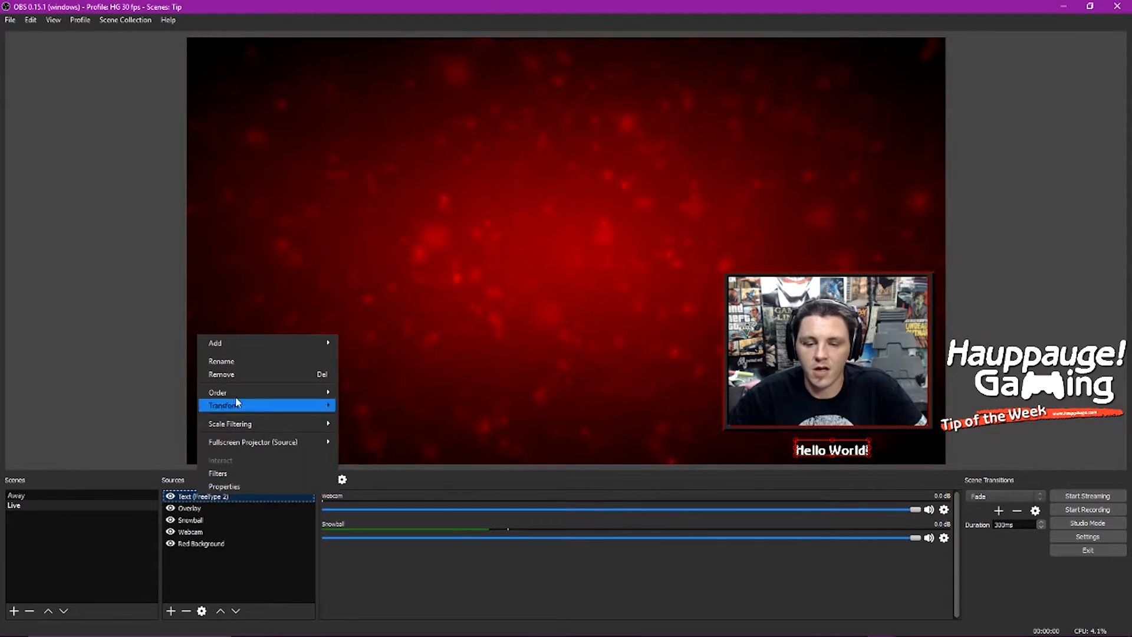
click(226, 476)
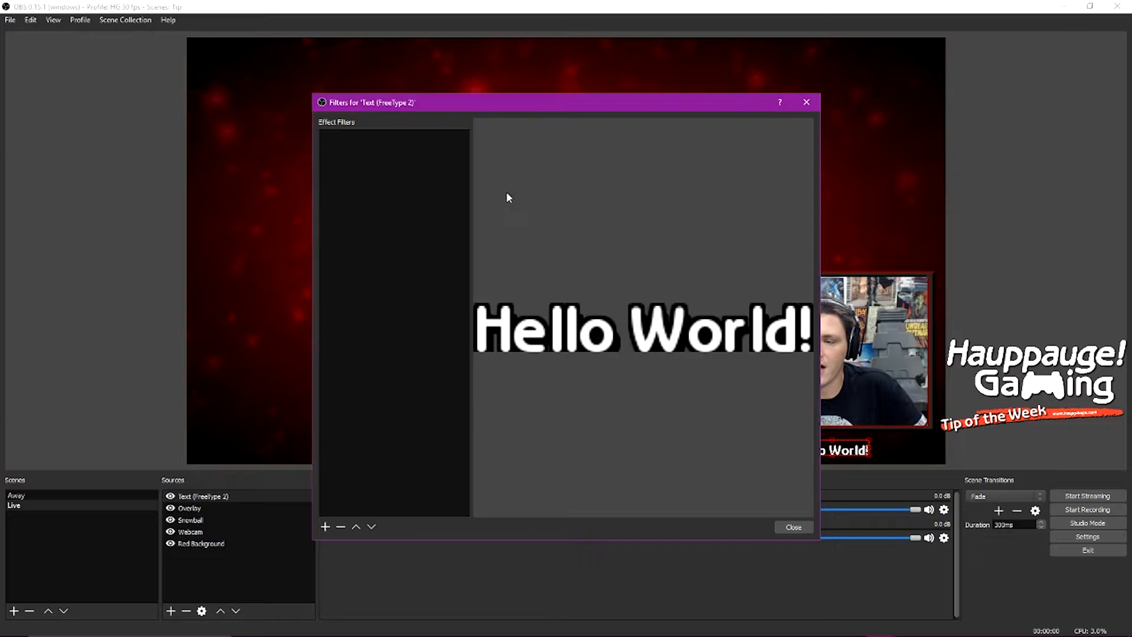
mouse_move(458, 102)
mouse_down()
mouse_move(322, 31)
mouse_move(325, 58)
mouse_up()
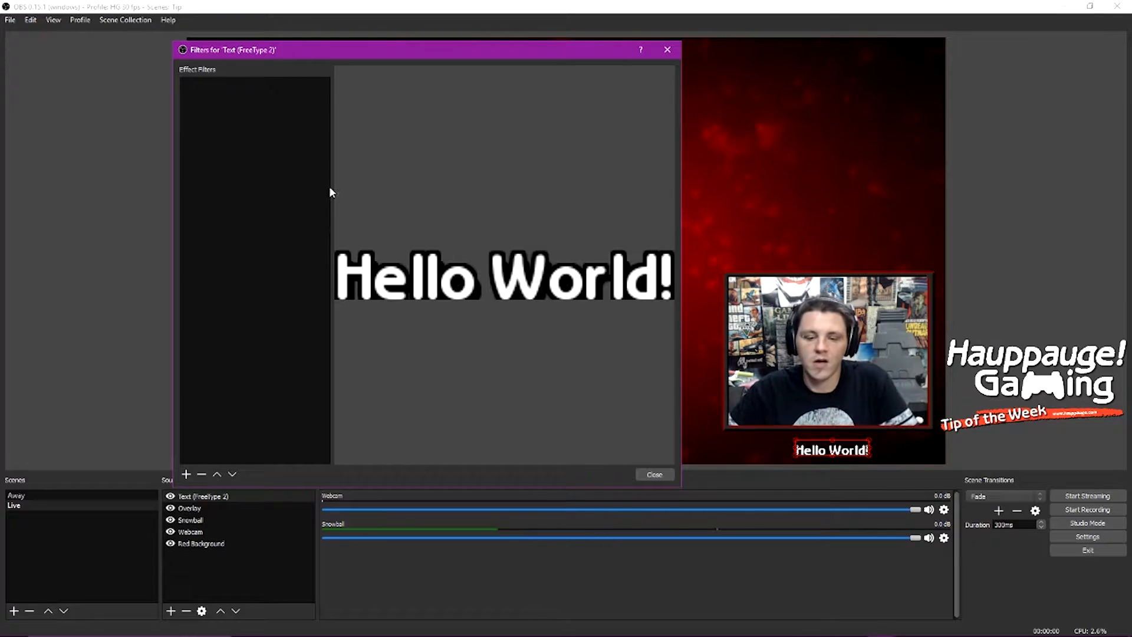
click(186, 474)
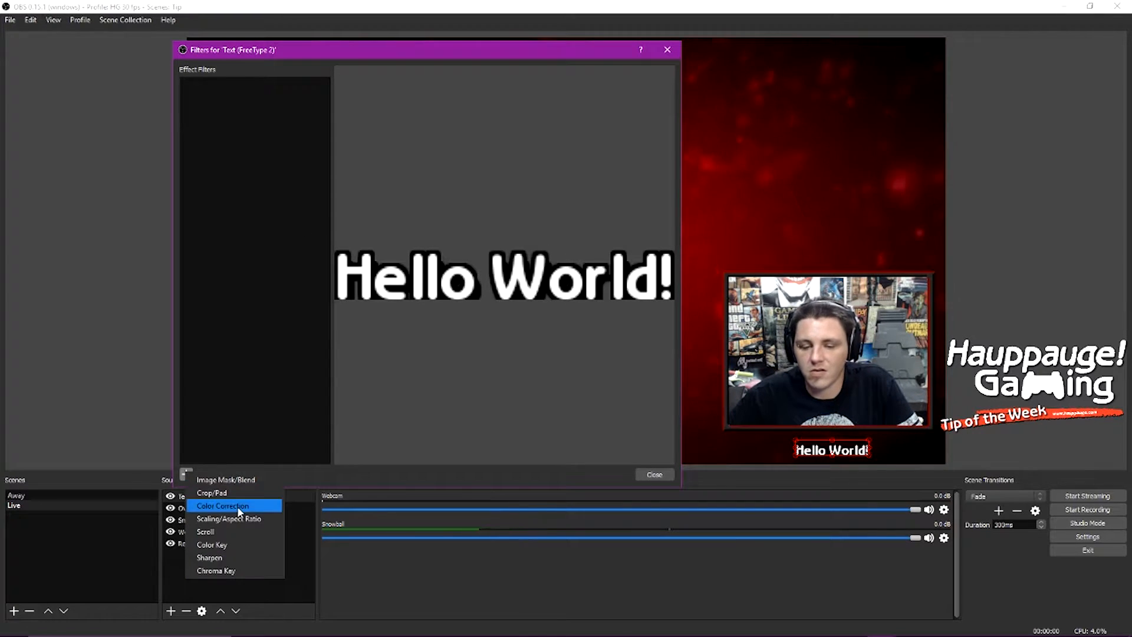
click(212, 531)
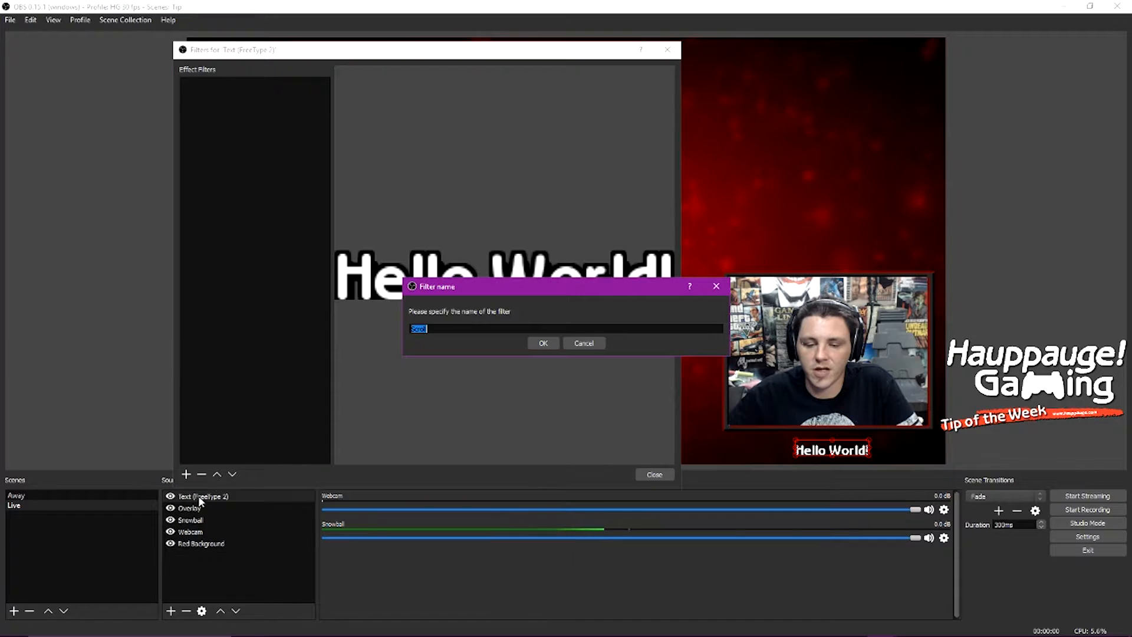
click(543, 342)
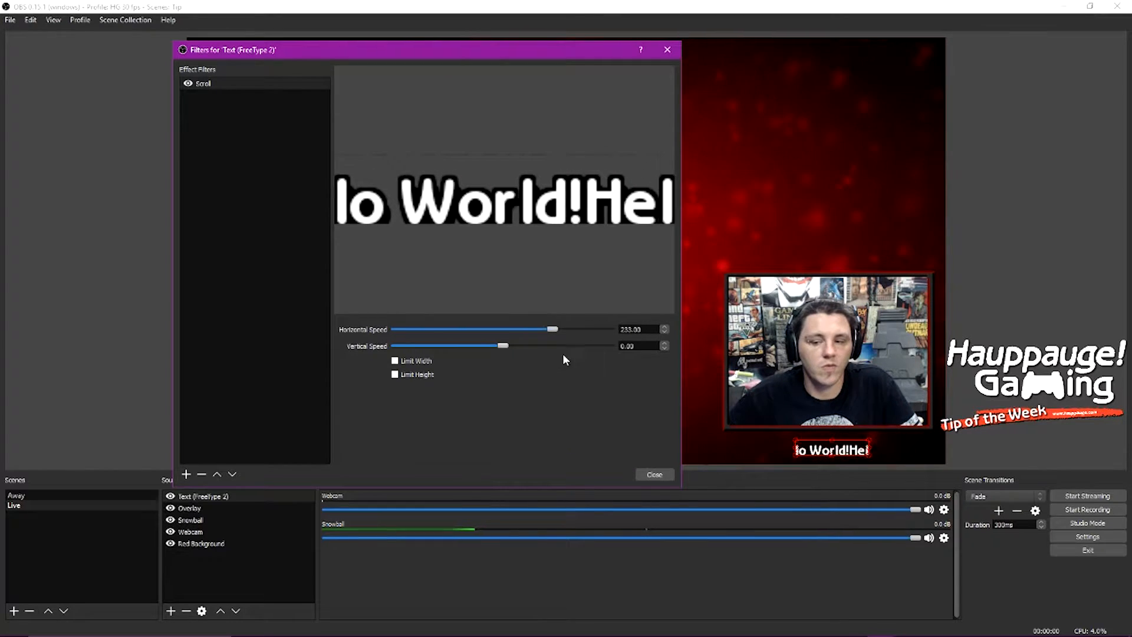
Step: Try different horizontal and vertical scroll speeds, then set both speeds to 0
drag(555, 330, 416, 333)
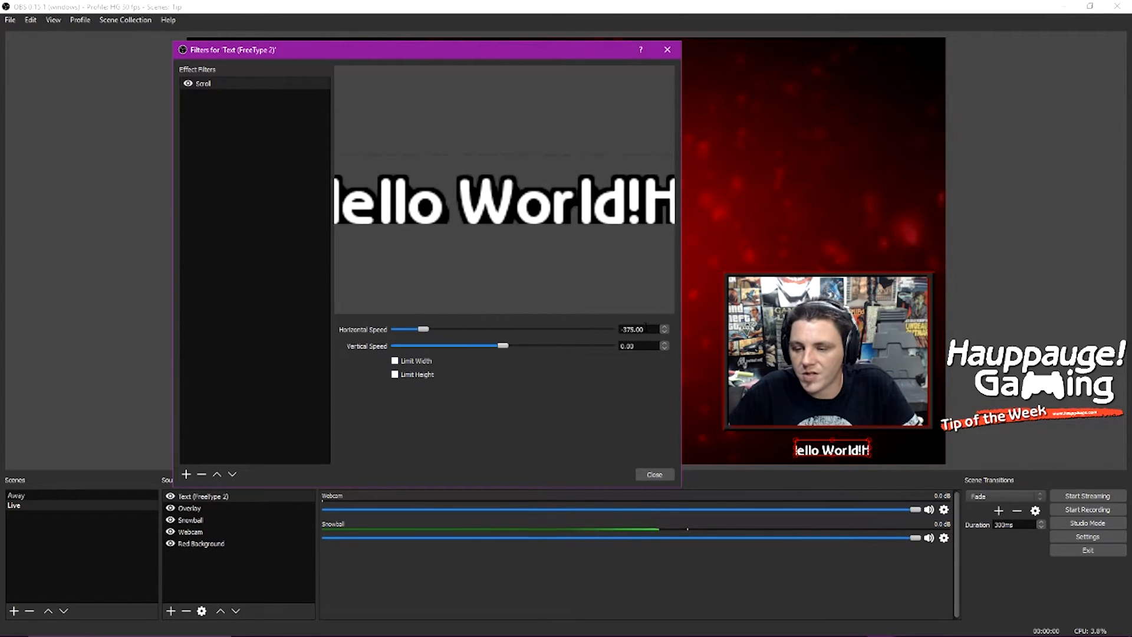
text(0)
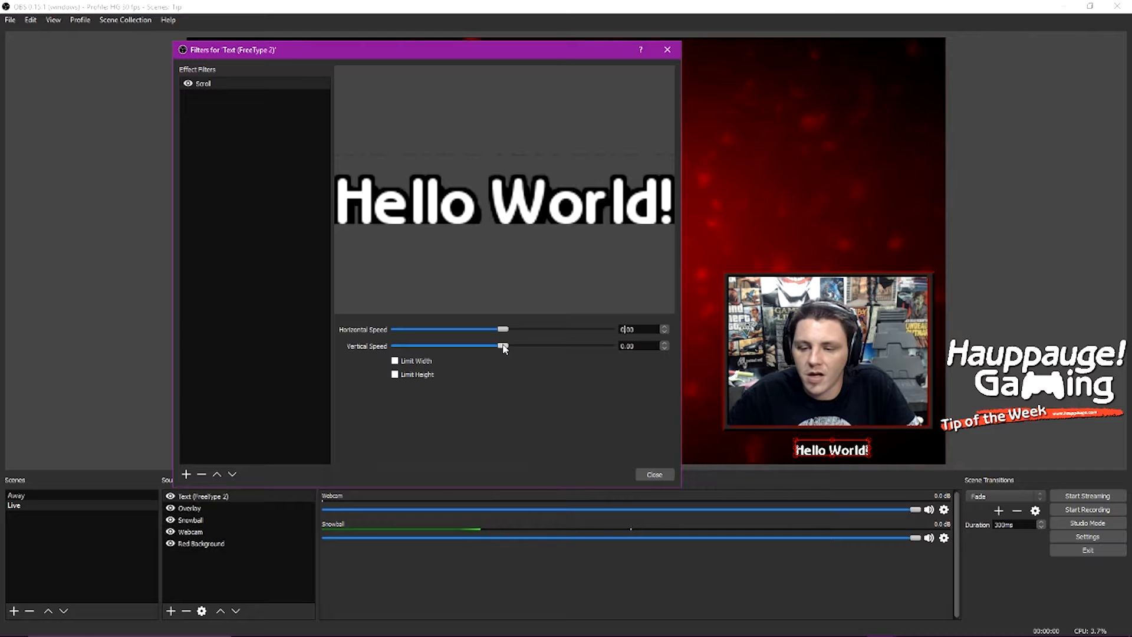
mouse_move(494, 353)
mouse_down()
mouse_move(515, 348)
mouse_move(470, 356)
mouse_move(494, 352)
mouse_up()
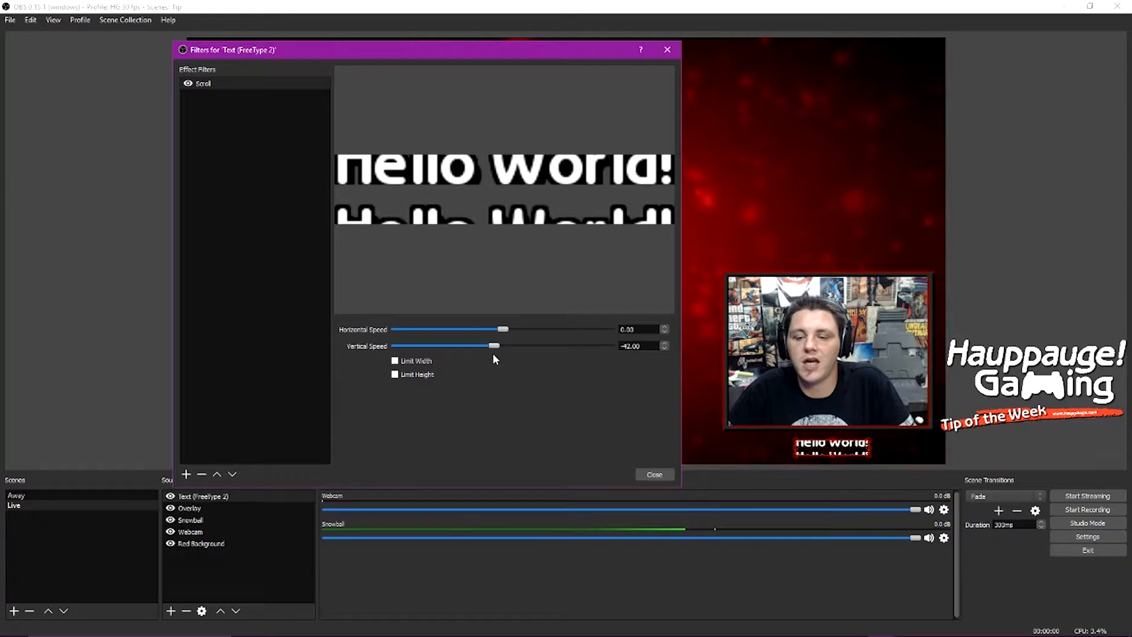
double_click(631, 346)
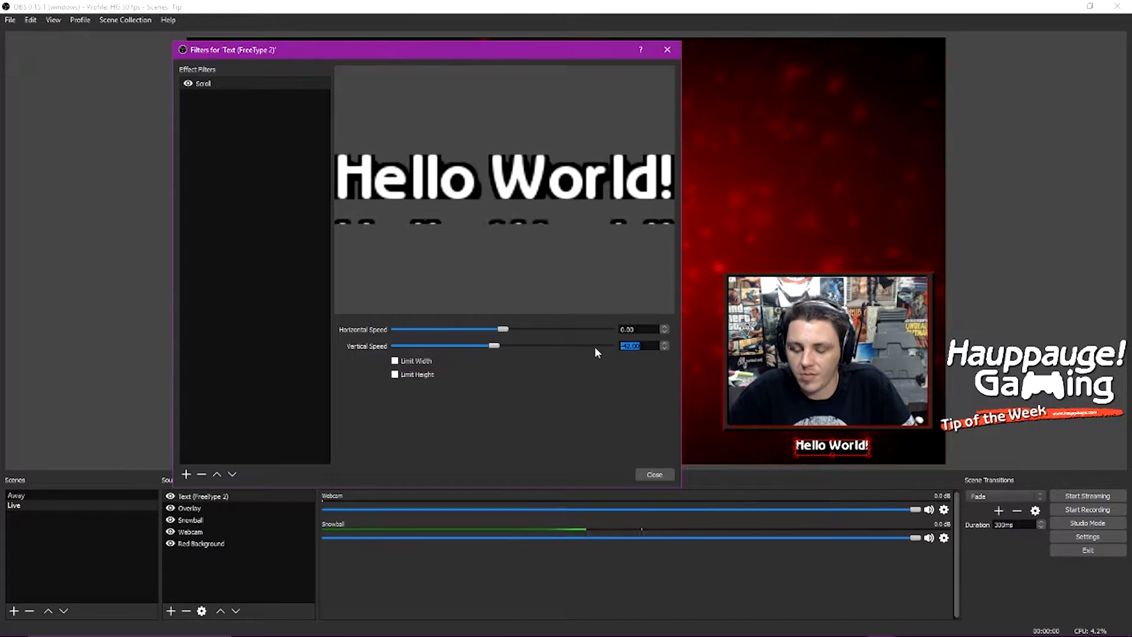
text(0)
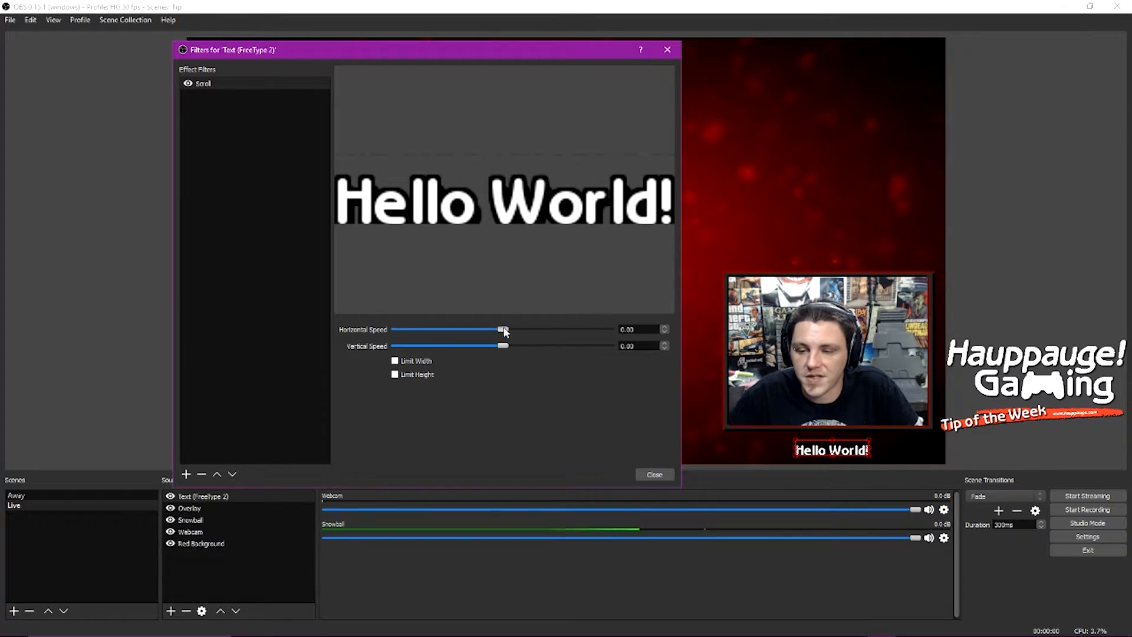
Step: Set the horizontal scroll speed to 75 and enable Limit Width
drag(510, 332, 521, 333)
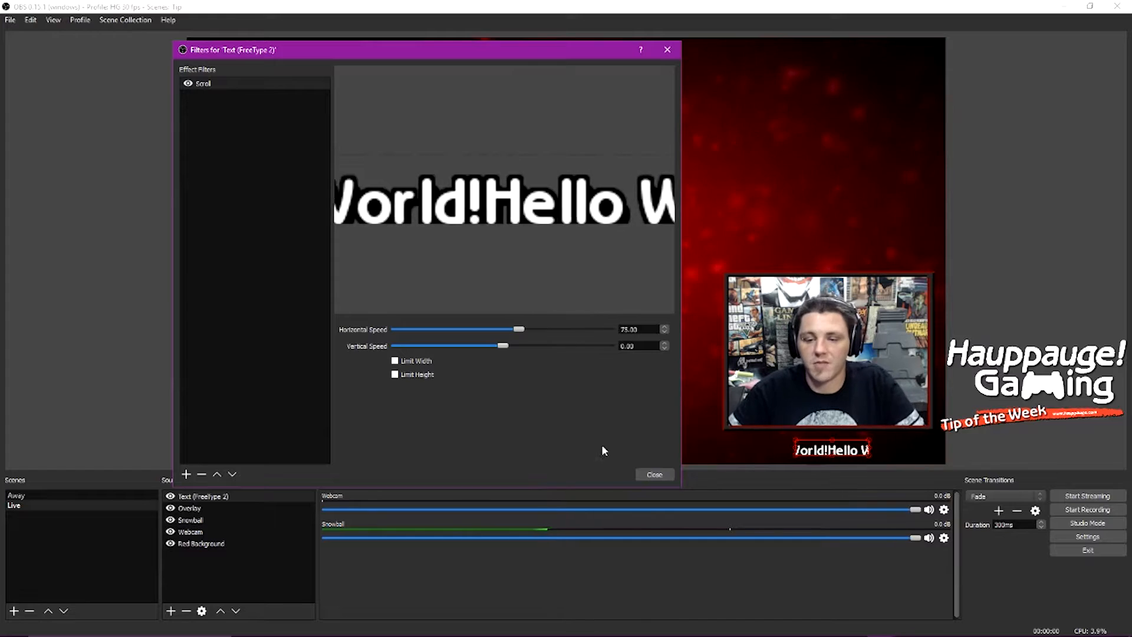
click(395, 360)
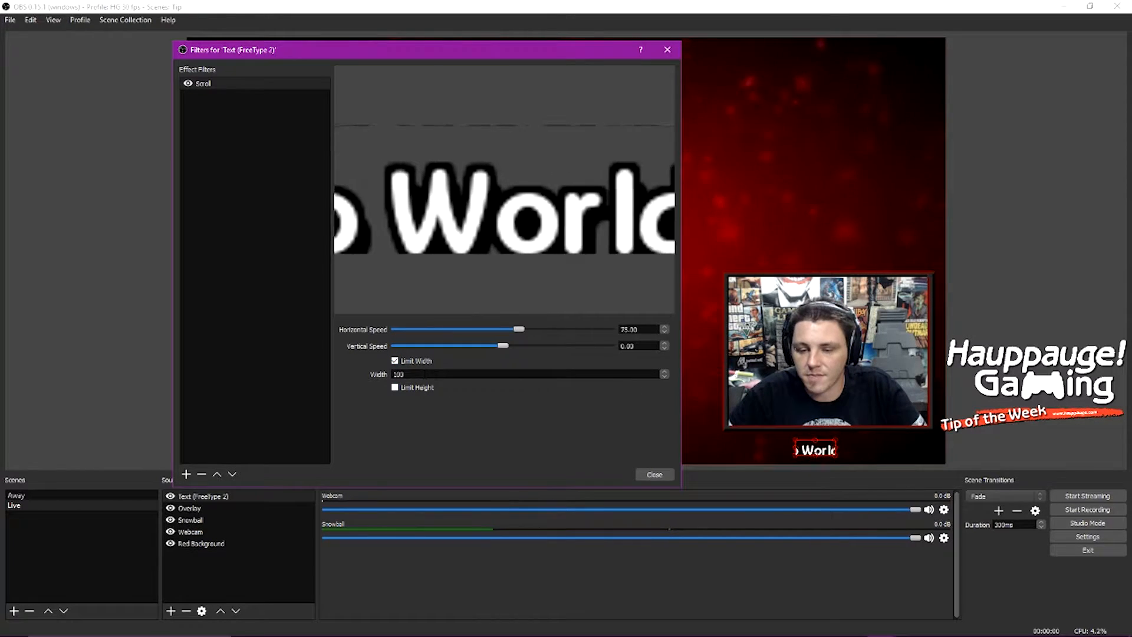
drag(425, 374, 397, 375)
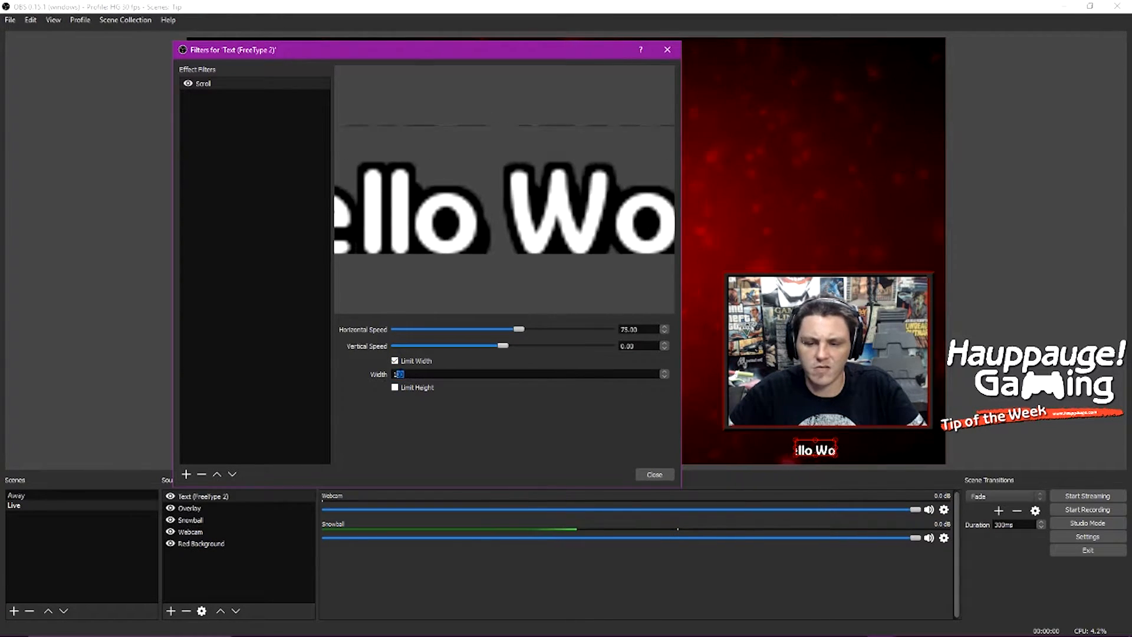
click(421, 398)
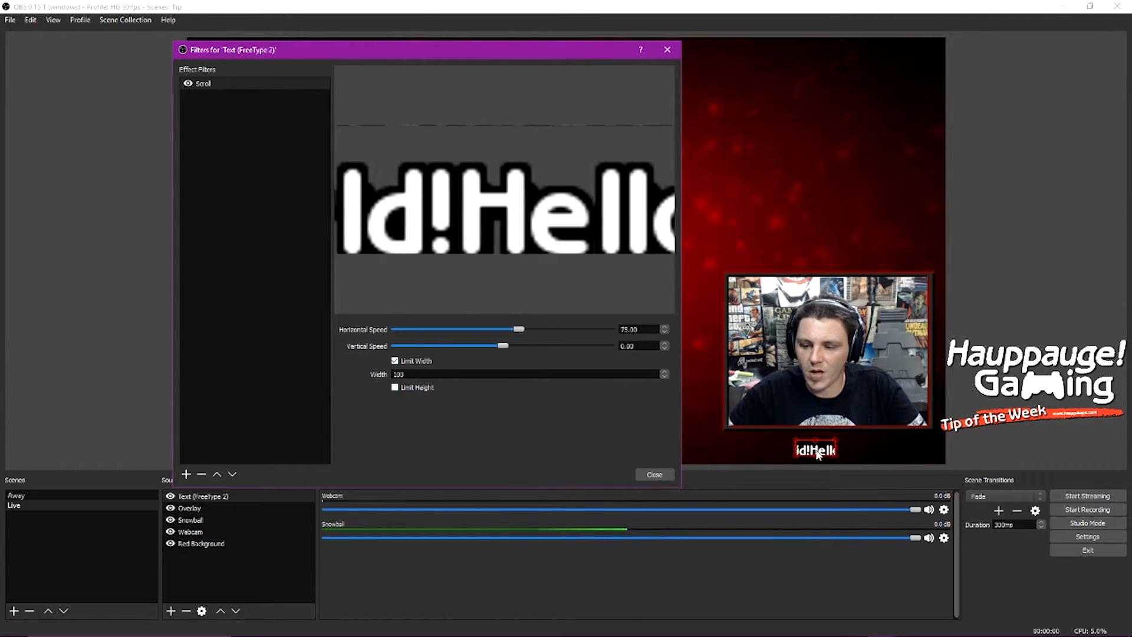
Step: Try Scroll filter widths of 300 and 500 while nudging the text in the preview
drag(420, 375, 380, 370)
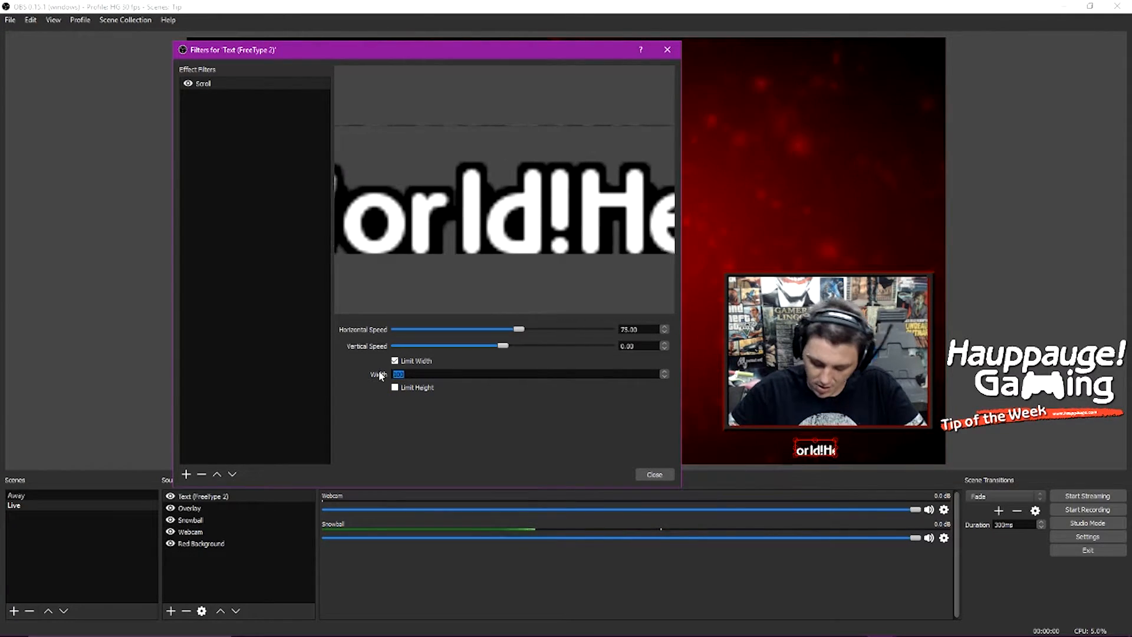
text(300)
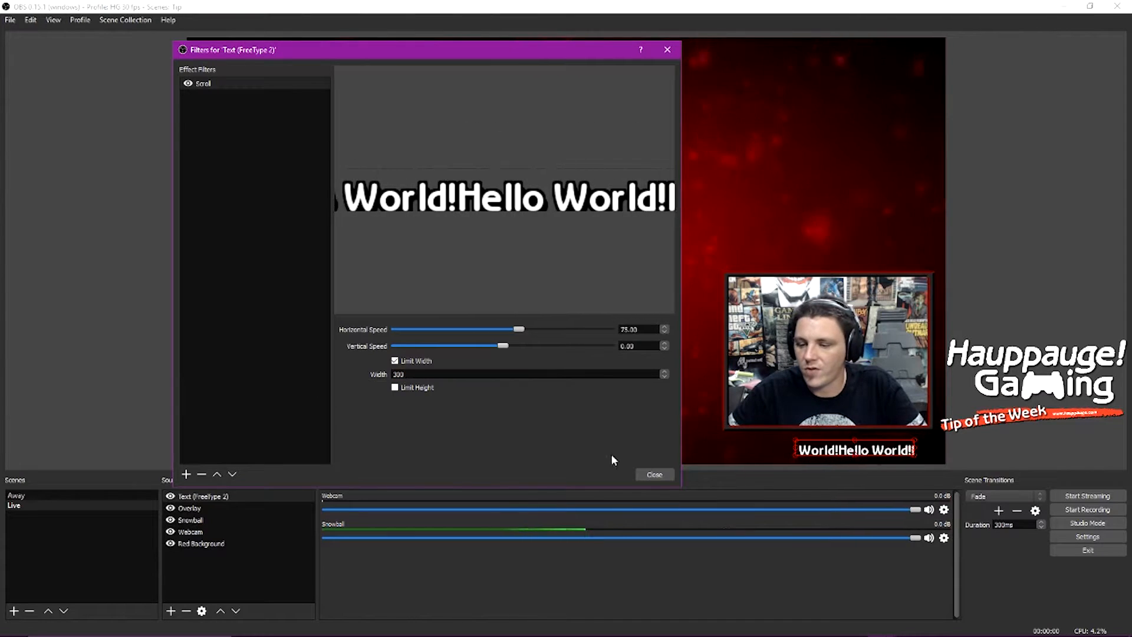
mouse_move(847, 452)
mouse_down()
mouse_move(816, 452)
mouse_move(824, 453)
mouse_up()
drag(443, 376, 341, 376)
text(500)
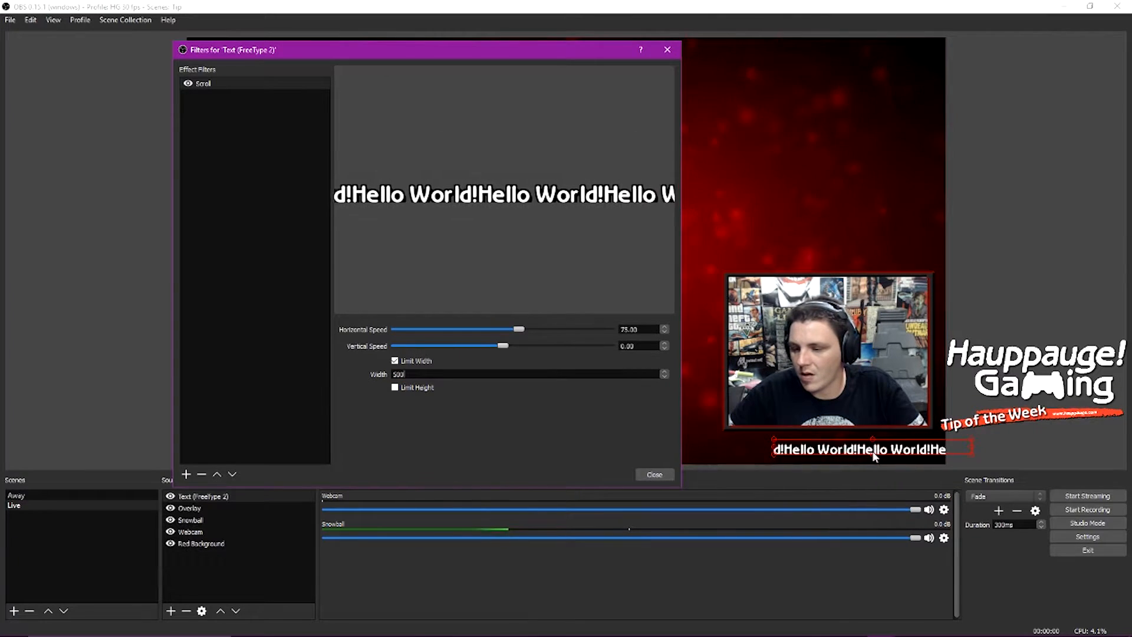
Step: Move the scrolling text so its left edge lines up with the webcam frame
click(847, 450)
mouse_move(847, 451)
mouse_down()
mouse_move(920, 456)
mouse_move(868, 448)
mouse_up()
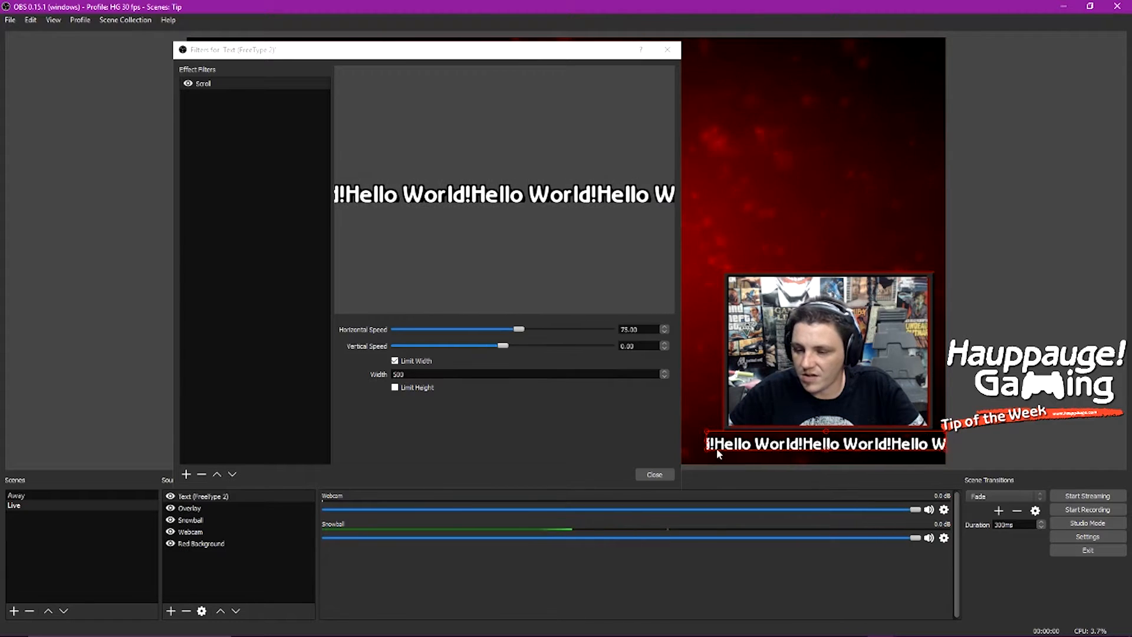
drag(708, 448, 725, 449)
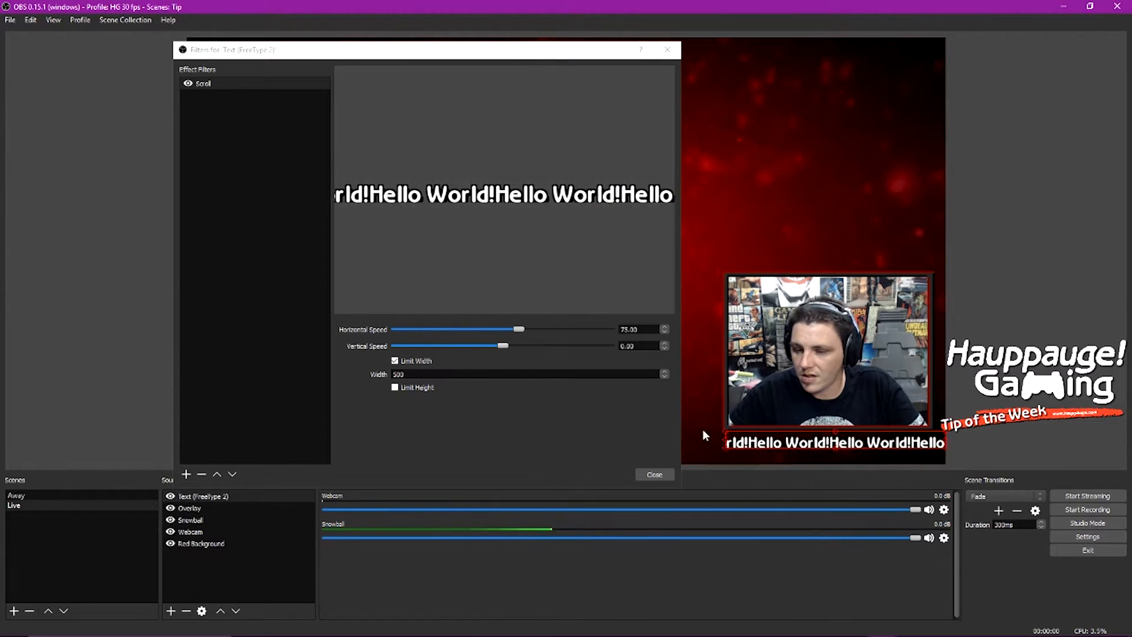
Step: Set the Scroll filter width to 475, fit the text under the webcam, and close the filters window
click(381, 376)
text(475)
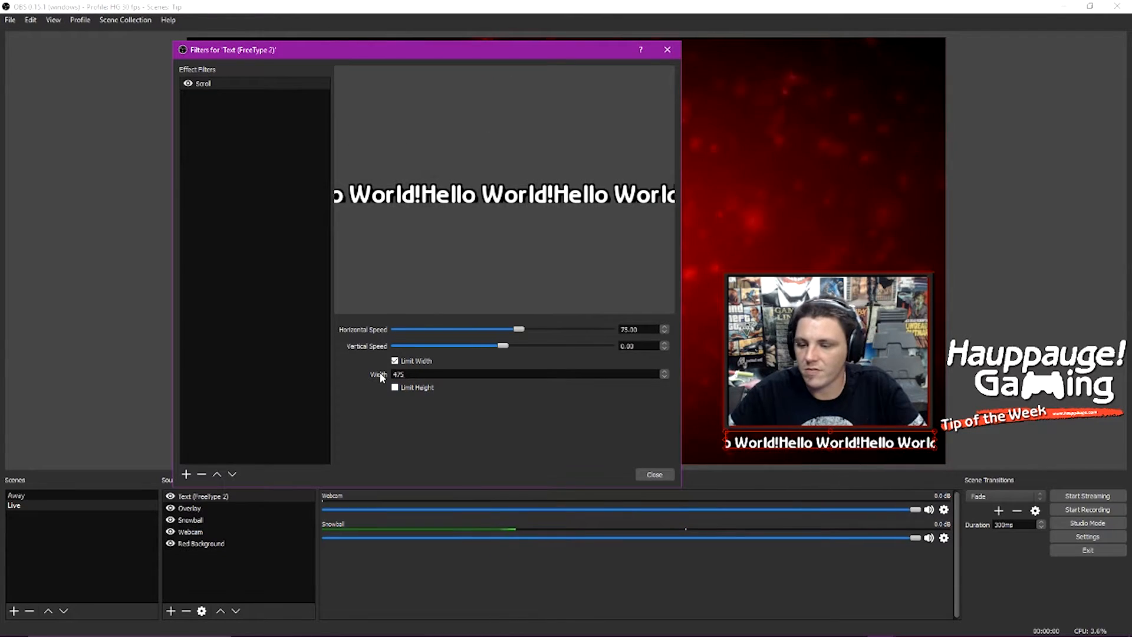
click(841, 445)
drag(839, 442, 839, 447)
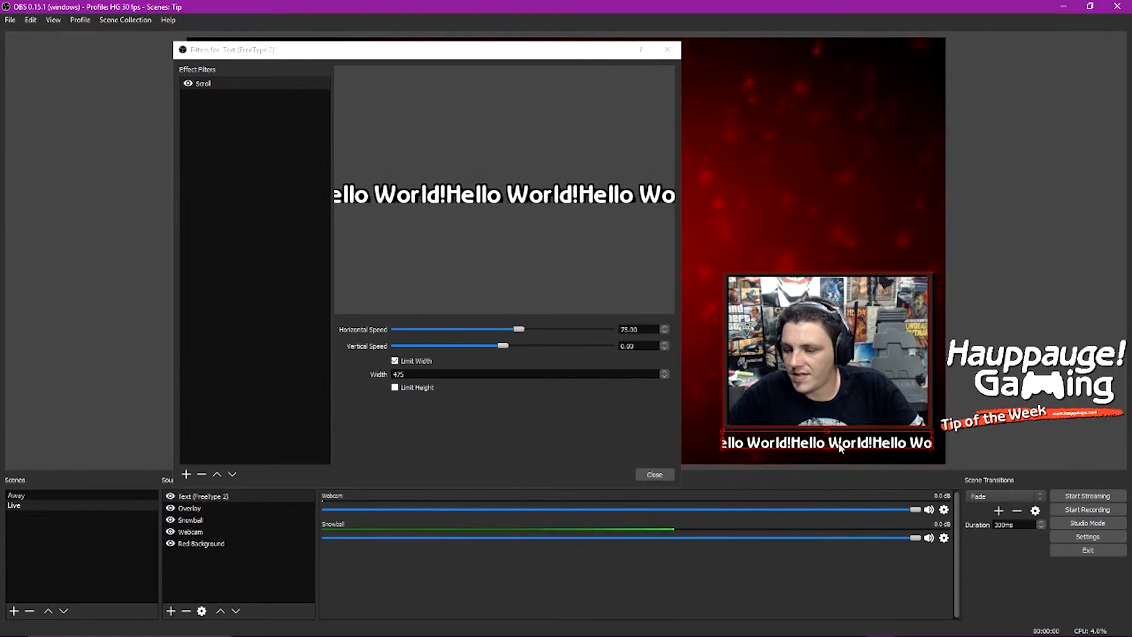
click(805, 348)
click(752, 212)
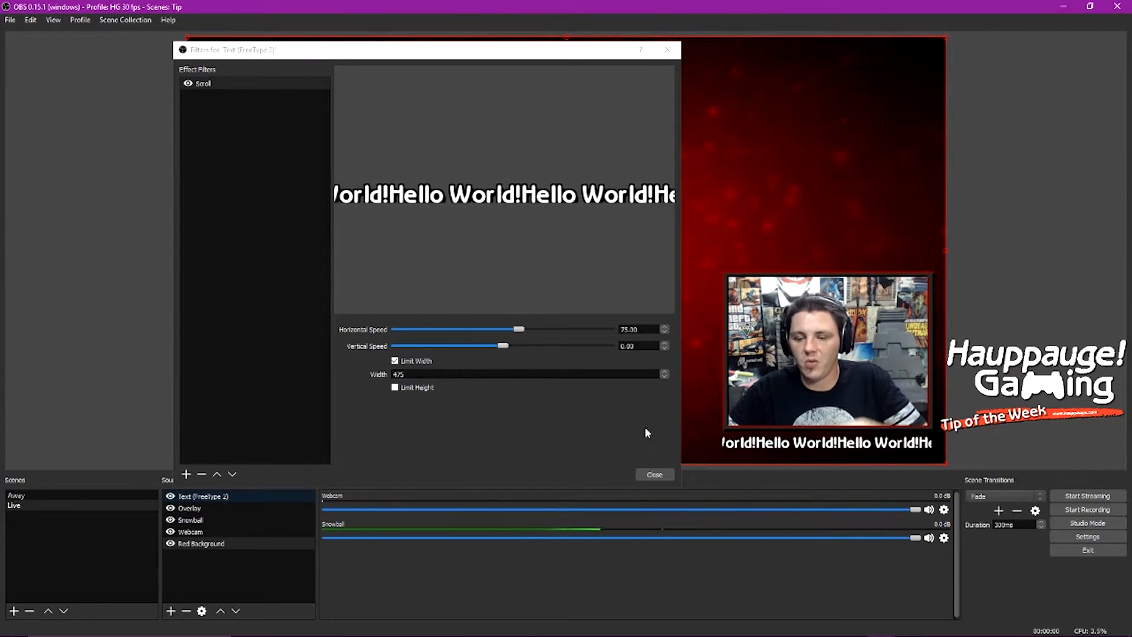
click(653, 474)
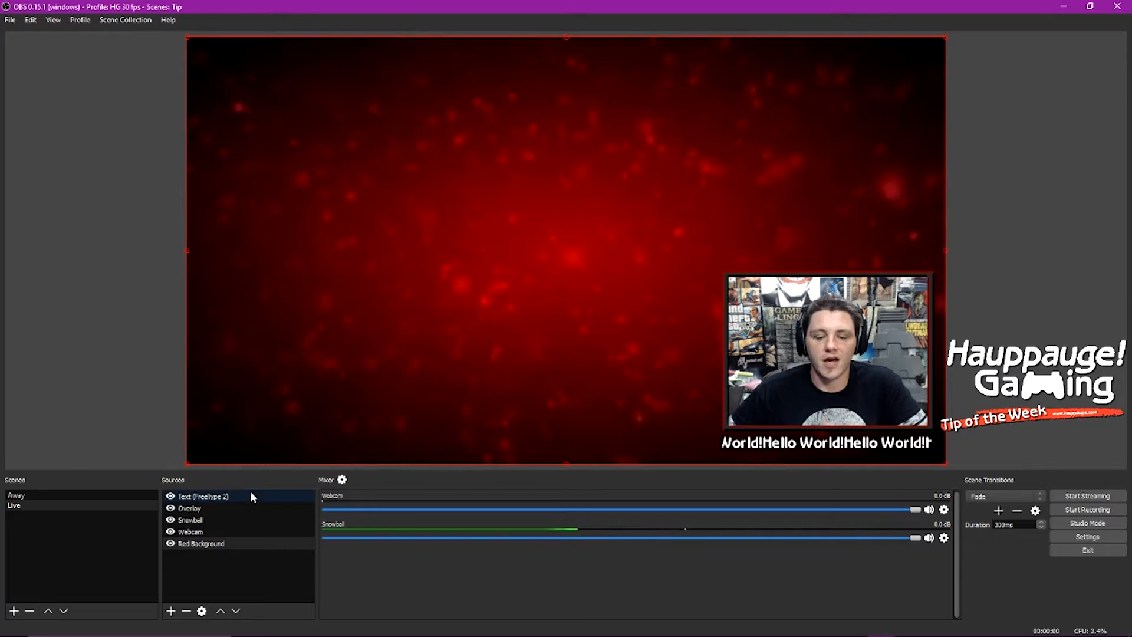
Step: Open the text source's properties and add "Thanks for Watching!" after Hello World! with spacing between them
right_click(206, 497)
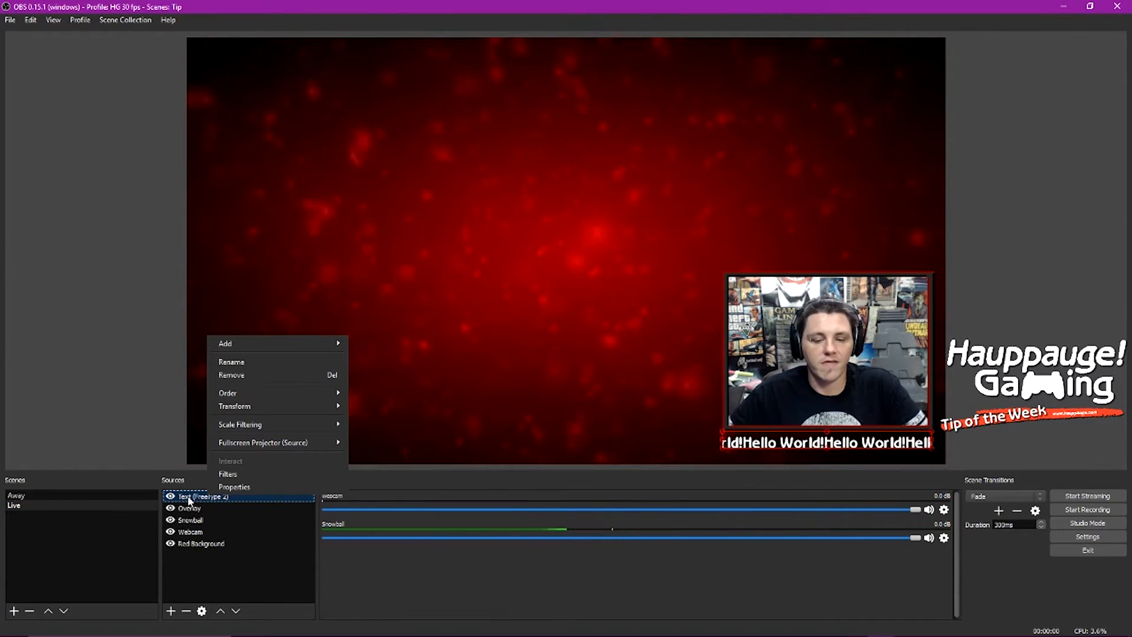
click(238, 486)
drag(401, 147, 246, 80)
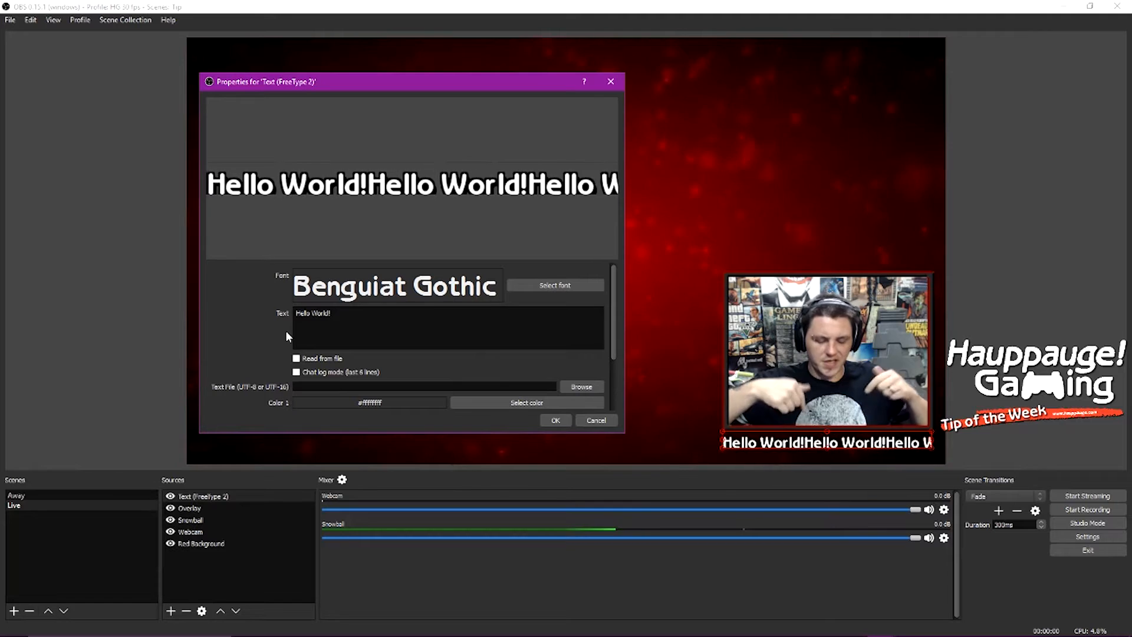
click(355, 331)
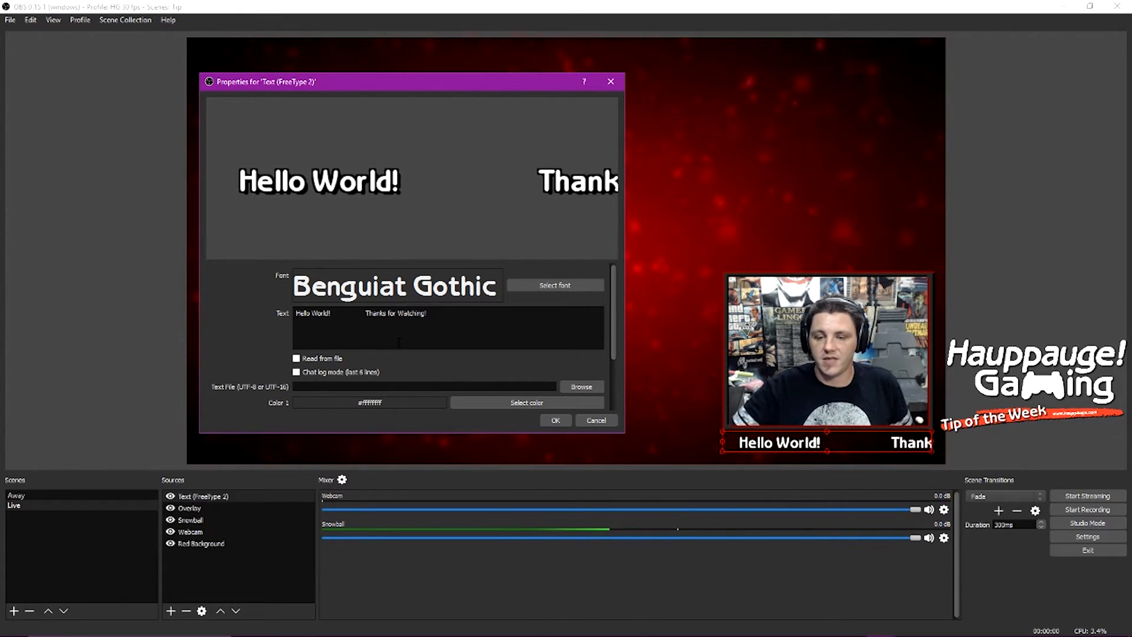
click(553, 419)
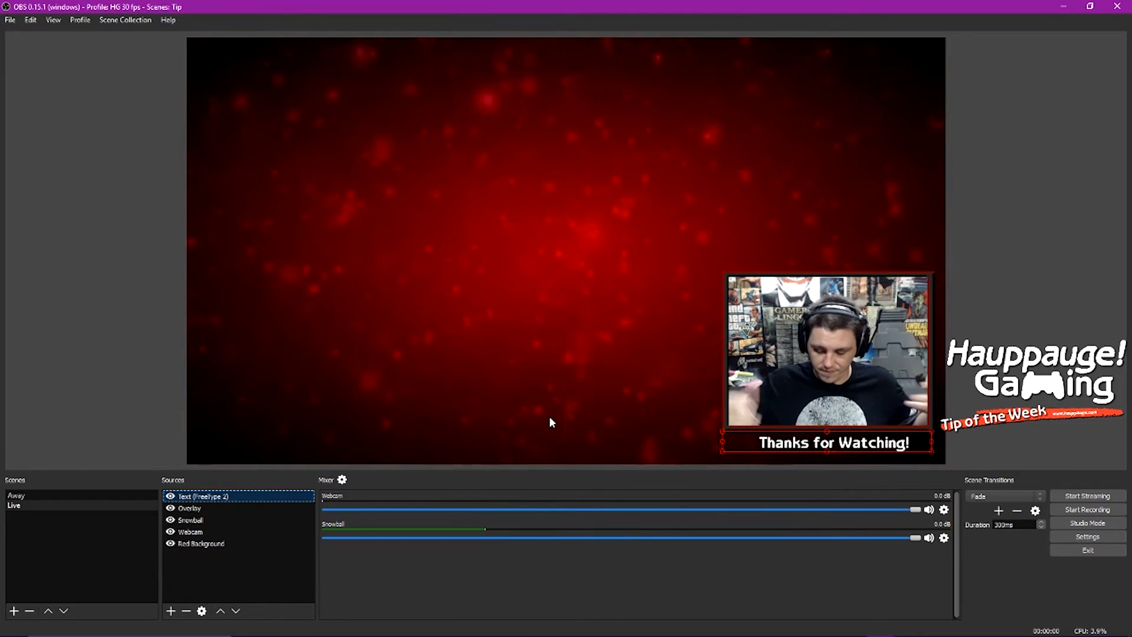
click(120, 332)
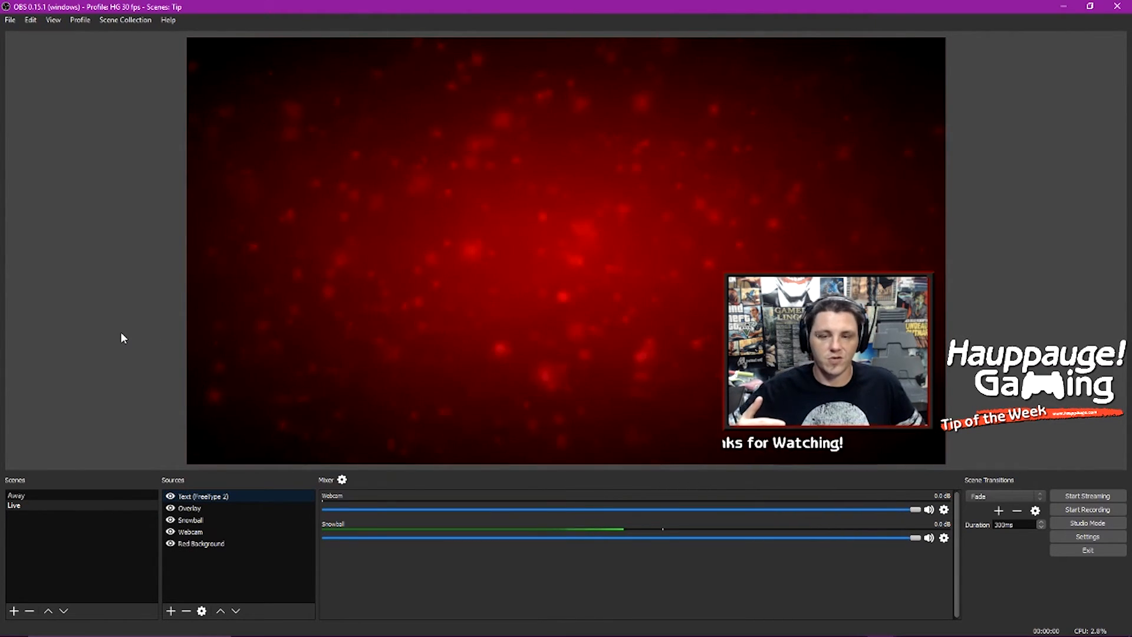